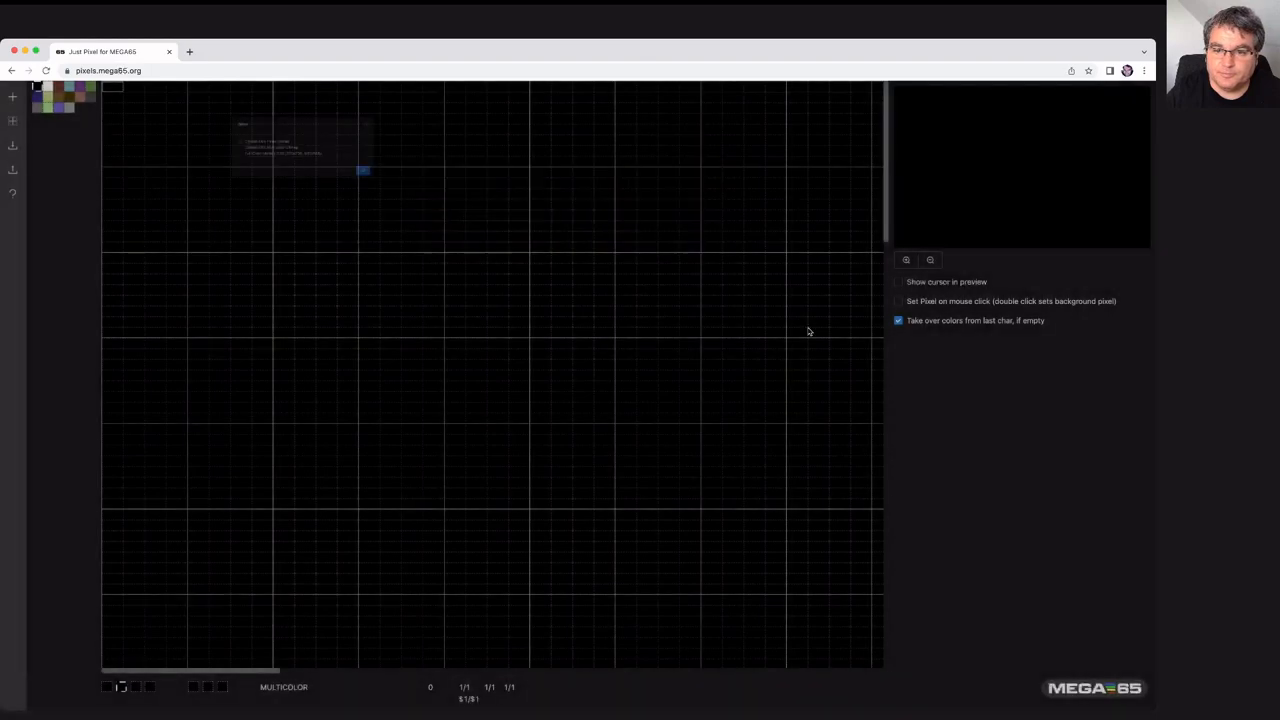
# - Switch back to the browser with the Just Pixel editor and dismiss the open dialog
pyautogui.press('super+Tab')
pyautogui.click(232, 52)
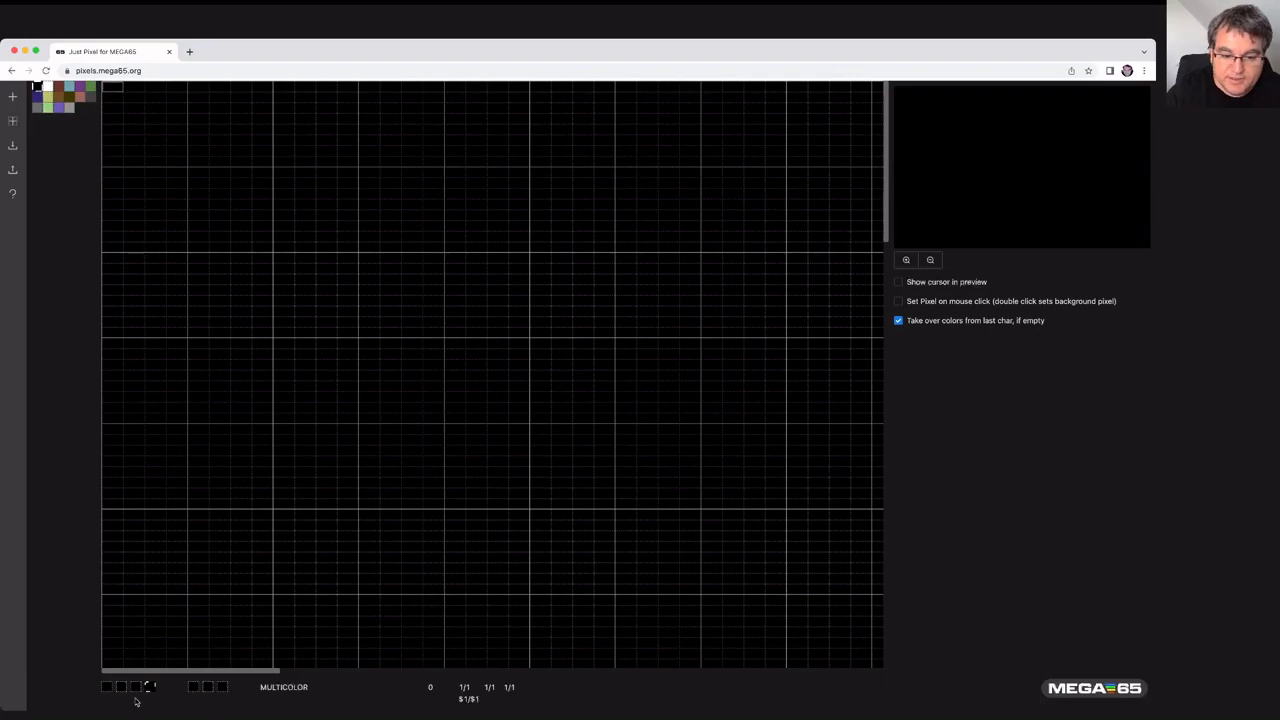
# - Assign gray shades from the palette to the second, third and fourth multicolor color slots
pyautogui.click(123, 688)
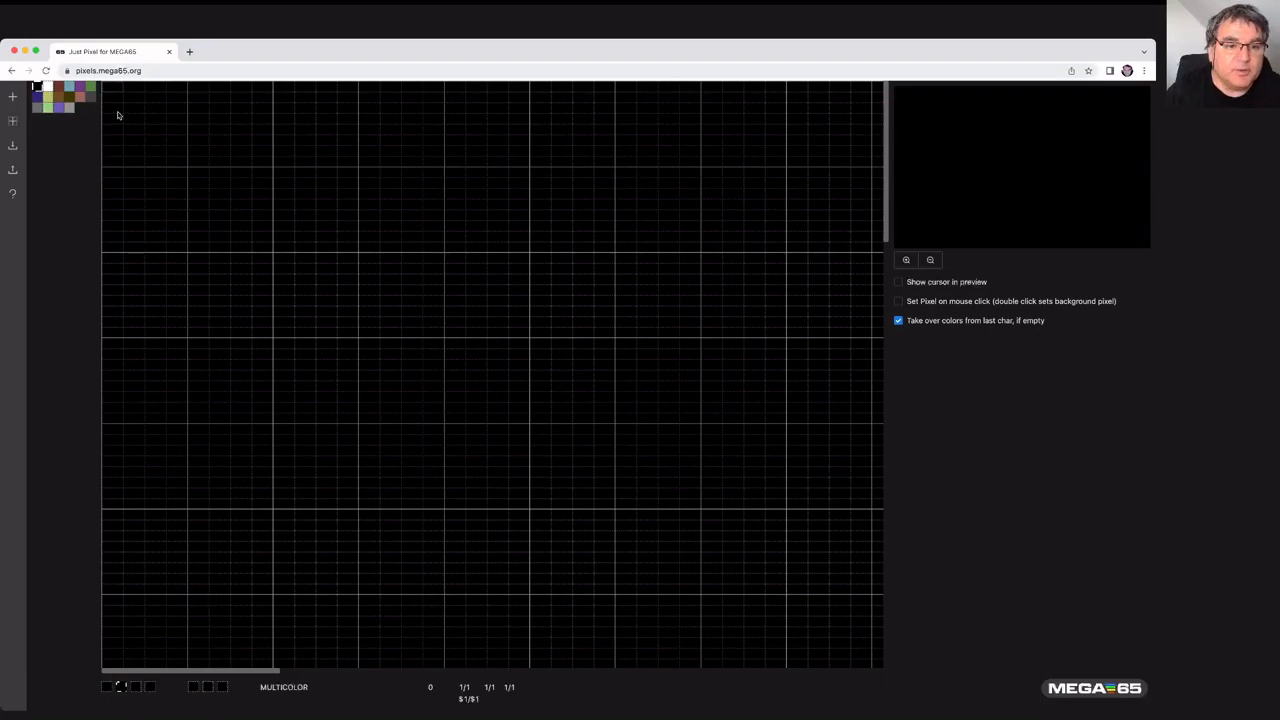
pyautogui.click(91, 97)
pyautogui.click(138, 687)
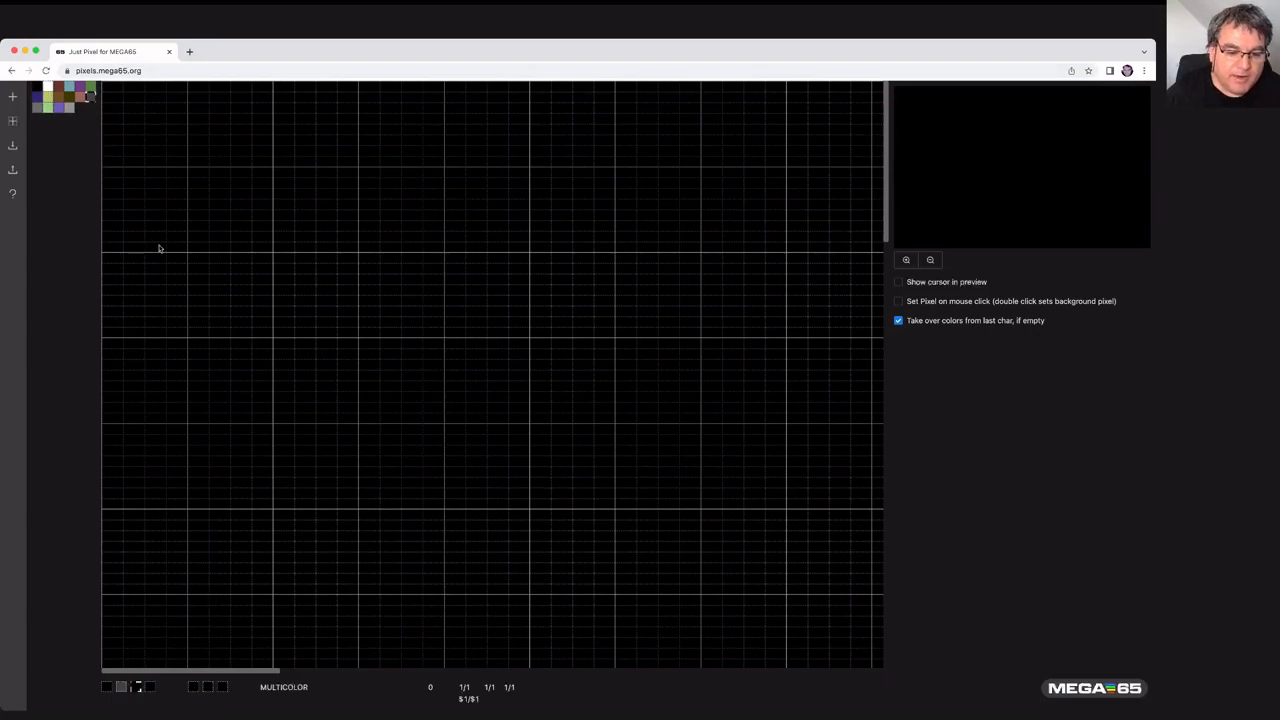
pyautogui.click(38, 110)
pyautogui.click(150, 687)
pyautogui.click(68, 107)
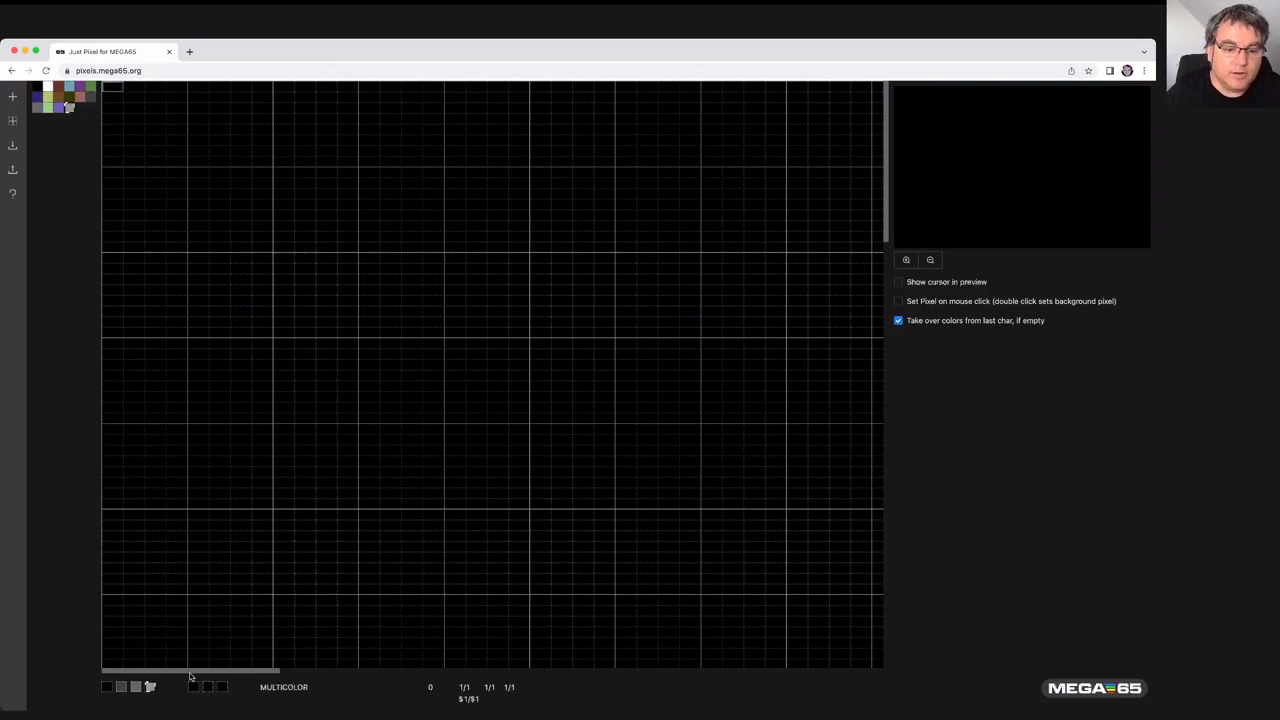
# - Move the keyboard cursor into the first character and draw a vertical column of pixels using colors 2, 3 and 4
pyautogui.press('Down')
pyautogui.press('Right')
pyautogui.press('Down')
pyautogui.press('Right')
pyautogui.press('Right')
pyautogui.press('Down')
pyautogui.press('Right')
pyautogui.press('Right')
pyautogui.press('Down')
pyautogui.press('Down')
pyautogui.press('Down')
pyautogui.press('Down')
pyautogui.press('Left')
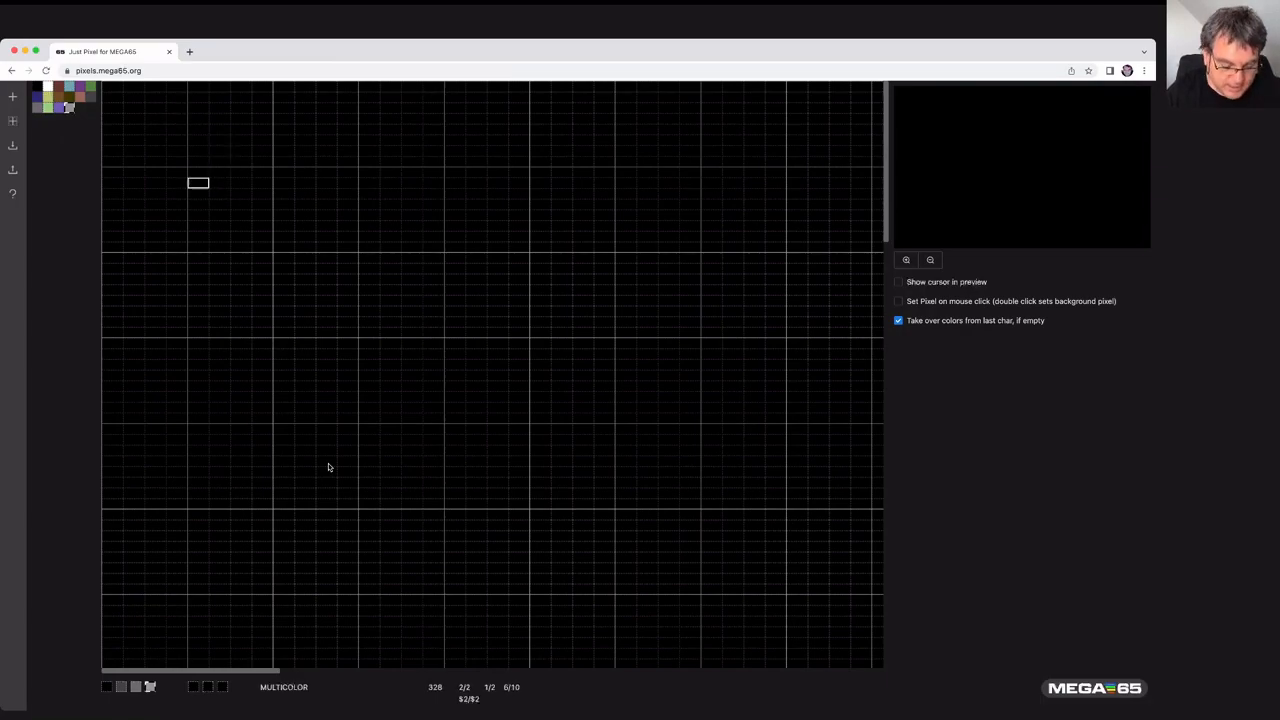
pyautogui.press('Right')
pyautogui.press('2')
pyautogui.press('Down')
pyautogui.press('Down')
pyautogui.press('2')
pyautogui.press('Down')
pyautogui.press('Down')
pyautogui.press('2')
pyautogui.press('Down')
pyautogui.press('2')
pyautogui.press('Down')
pyautogui.press('2')
pyautogui.press('Down')
pyautogui.press('2')
pyautogui.press('Down')
pyautogui.press('2')
pyautogui.press('Right')
pyautogui.press('Up')
pyautogui.press('2')
pyautogui.press('Down')
pyautogui.press('Down')
pyautogui.press('2')
pyautogui.press('Down')
pyautogui.press('Left')
pyautogui.press('Up')
pyautogui.press('2')
pyautogui.press('Down')
pyautogui.press('2')
pyautogui.press('Down')
pyautogui.press('2')
pyautogui.press('Down')
pyautogui.press('2')
pyautogui.press('Up')
pyautogui.press('Up')
pyautogui.press('Right')
pyautogui.press('Up')
pyautogui.press('Up')
pyautogui.press('Up')
pyautogui.press('3')
pyautogui.press('Left')
pyautogui.press('Up')
pyautogui.press('Up')
pyautogui.press('3')
pyautogui.press('Down')
pyautogui.press('Down')
pyautogui.press('Up')
pyautogui.press('3')
pyautogui.press('Down')
pyautogui.press('3')
pyautogui.press('Down')
pyautogui.press('3')
pyautogui.press('Down')
pyautogui.press('Down')
pyautogui.press('3')
pyautogui.press('Up')
pyautogui.press('4')
pyautogui.press('Down')
pyautogui.press('Down')
pyautogui.press('Down')
pyautogui.press('Up')
pyautogui.press('4')
pyautogui.press('Down')
pyautogui.press('4')
pyautogui.press('Down')
pyautogui.press('4')
pyautogui.press('Down')
pyautogui.press('4')
pyautogui.press('Right')
pyautogui.press('4')
pyautogui.press('Up')
pyautogui.press('4')
pyautogui.press('Up')
pyautogui.press('4')
pyautogui.press('Up')
pyautogui.press('4')
pyautogui.press('Up')
pyautogui.press('4')
pyautogui.press('Up')
pyautogui.press('4')
pyautogui.press('Up')
pyautogui.press('4')
pyautogui.press('Down')
pyautogui.press('Down')
pyautogui.press('Up')
pyautogui.press('Up')
pyautogui.press('Up')
pyautogui.press('Up')
pyautogui.press('Up')
pyautogui.press('2')
pyautogui.press('Up')
pyautogui.press('Up')
pyautogui.press('2')
pyautogui.press('Right')
pyautogui.press('Right')
pyautogui.press('Right')
pyautogui.press('Right')
pyautogui.press('Right')
pyautogui.press('Right')
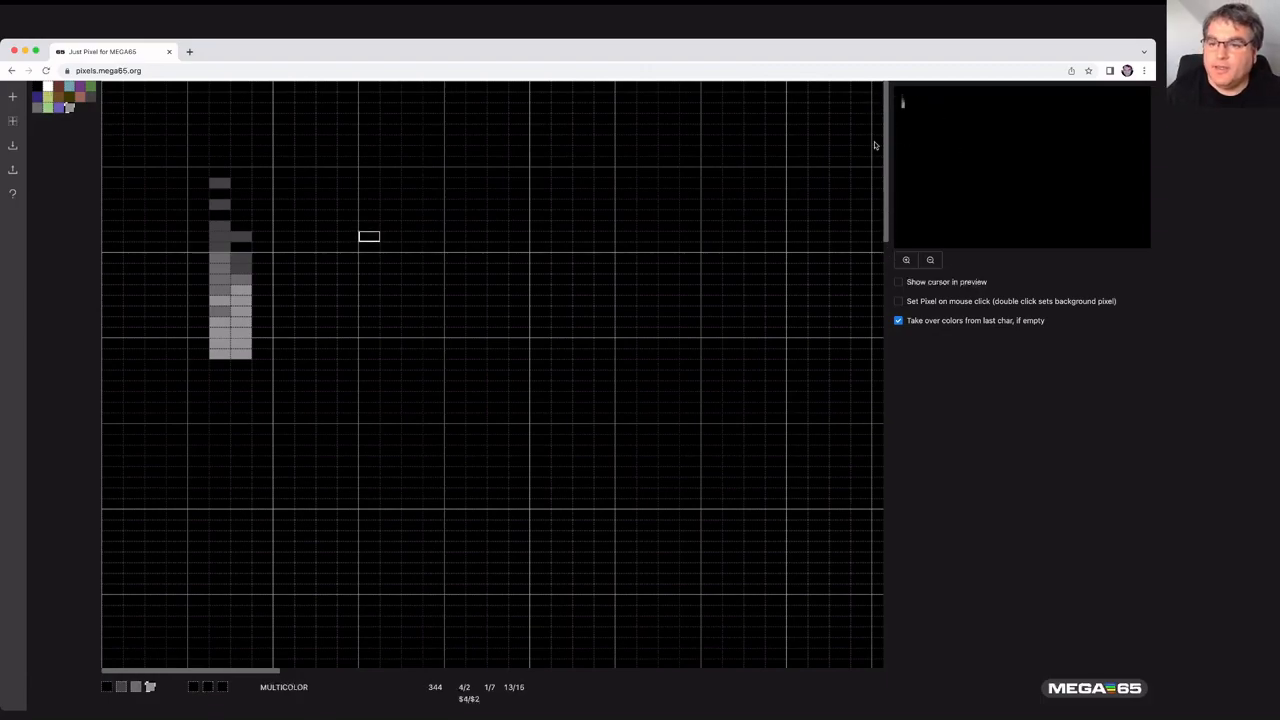
# - Zoom the preview in and back out
pyautogui.click(910, 264)
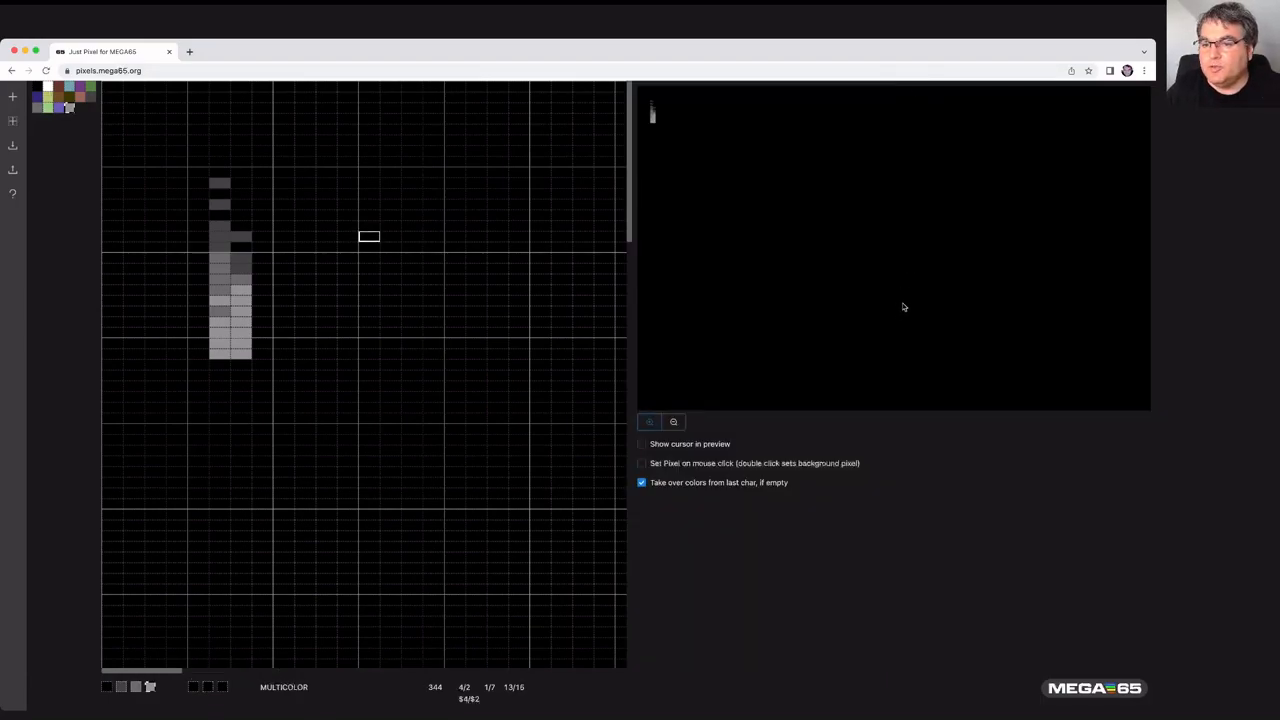
pyautogui.click(677, 427)
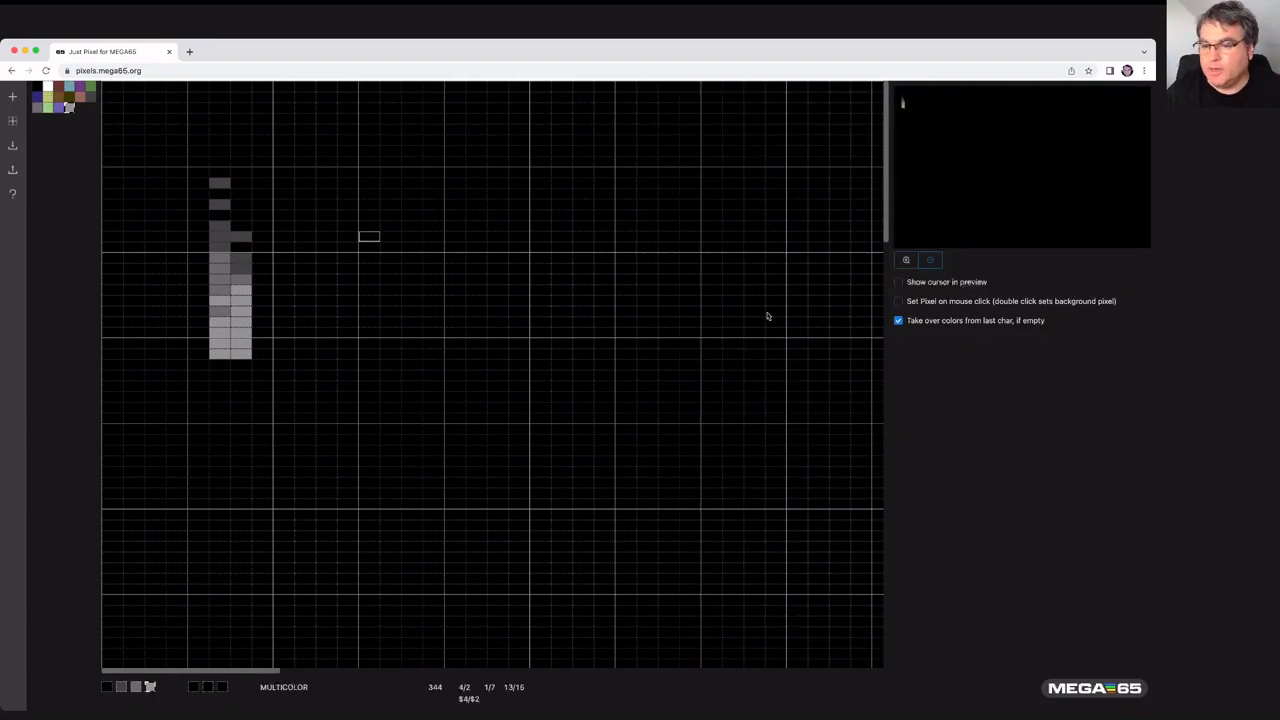
# - Place the cursor on the column and erase the drawn pixels while moving the cursor over them
pyautogui.click(241, 214)
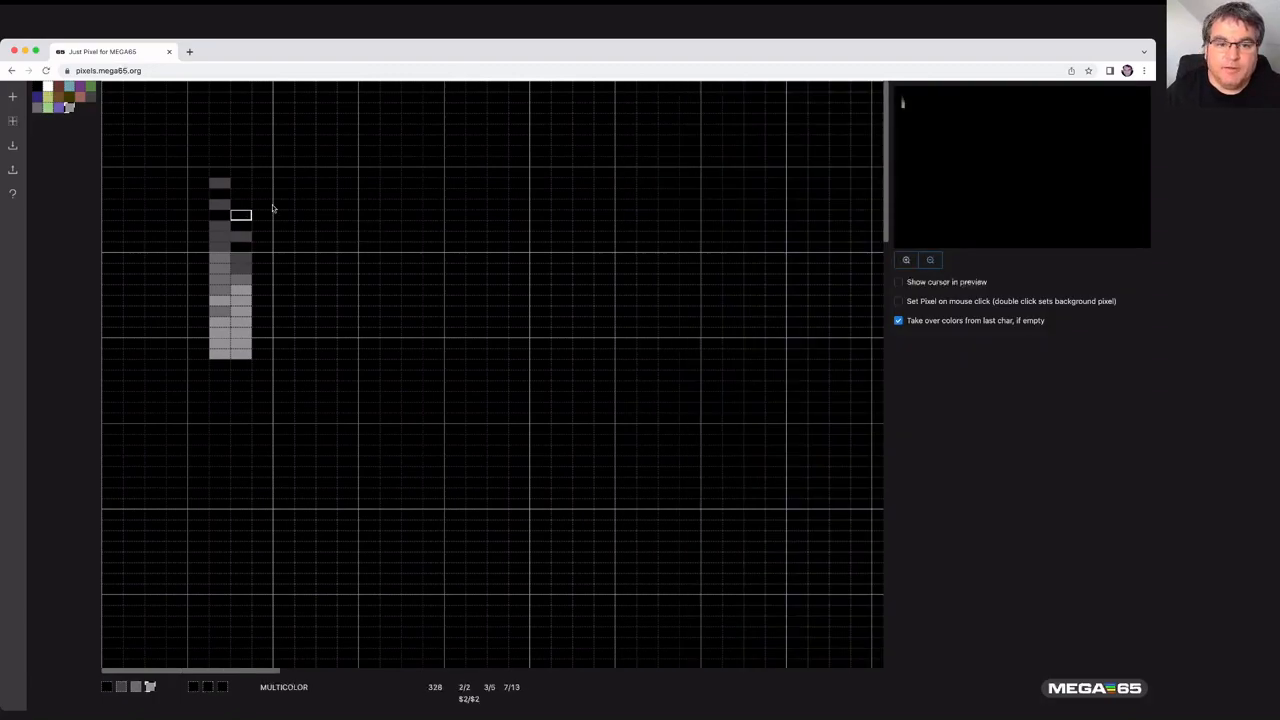
pyautogui.press('Up')
pyautogui.press('Up')
pyautogui.press('Up')
pyautogui.press('Left')
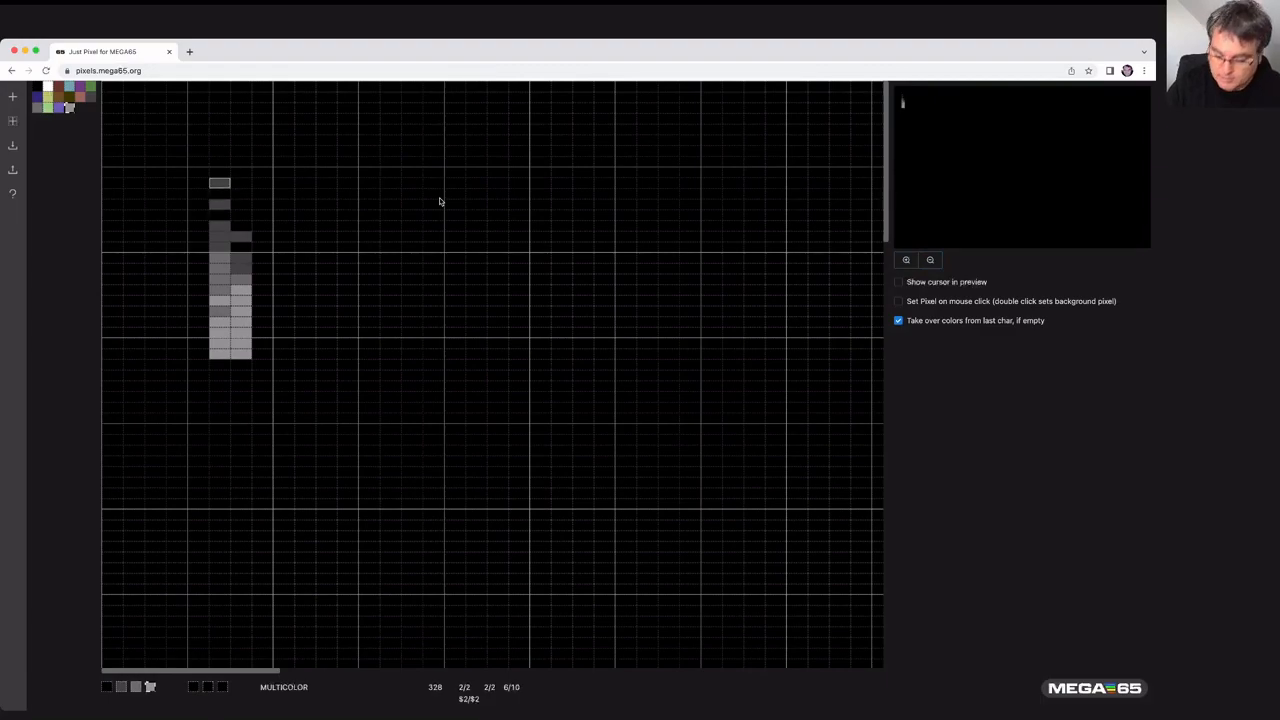
pyautogui.press('Down')
pyautogui.press('Down')
pyautogui.press('Down')
pyautogui.press('Down')
pyautogui.press('Down')
pyautogui.press('Down')
pyautogui.press('Down')
pyautogui.press('Down')
pyautogui.press('Down')
pyautogui.press('Down')
pyautogui.press('Down')
pyautogui.press('Down')
pyautogui.press('Down')
pyautogui.press('Down')
pyautogui.press('Down')
pyautogui.press('Down')
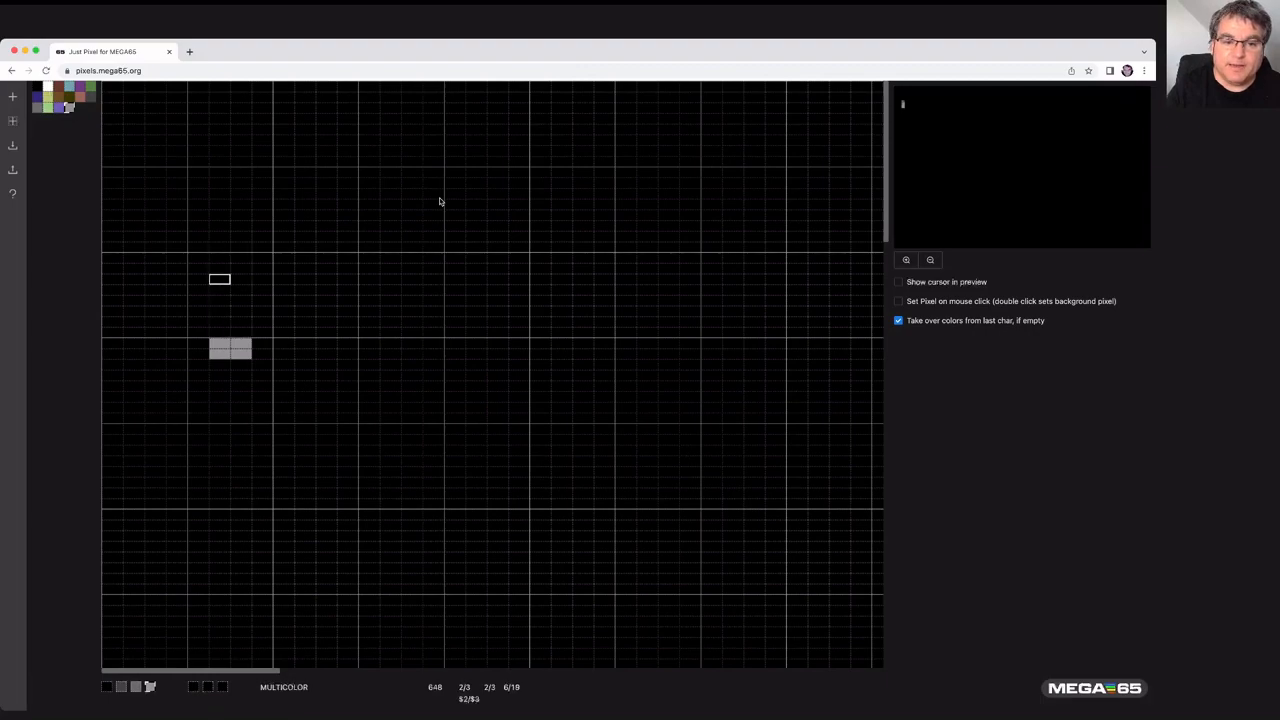
pyautogui.press('Up')
pyautogui.press('Up')
pyautogui.press('Up')
pyautogui.press('Up')
pyautogui.press('Up')
pyautogui.press('Up')
pyautogui.press('Up')
pyautogui.press('Up')
pyautogui.press('Up')
pyautogui.press('Up')
pyautogui.press('Up')
pyautogui.press('Up')
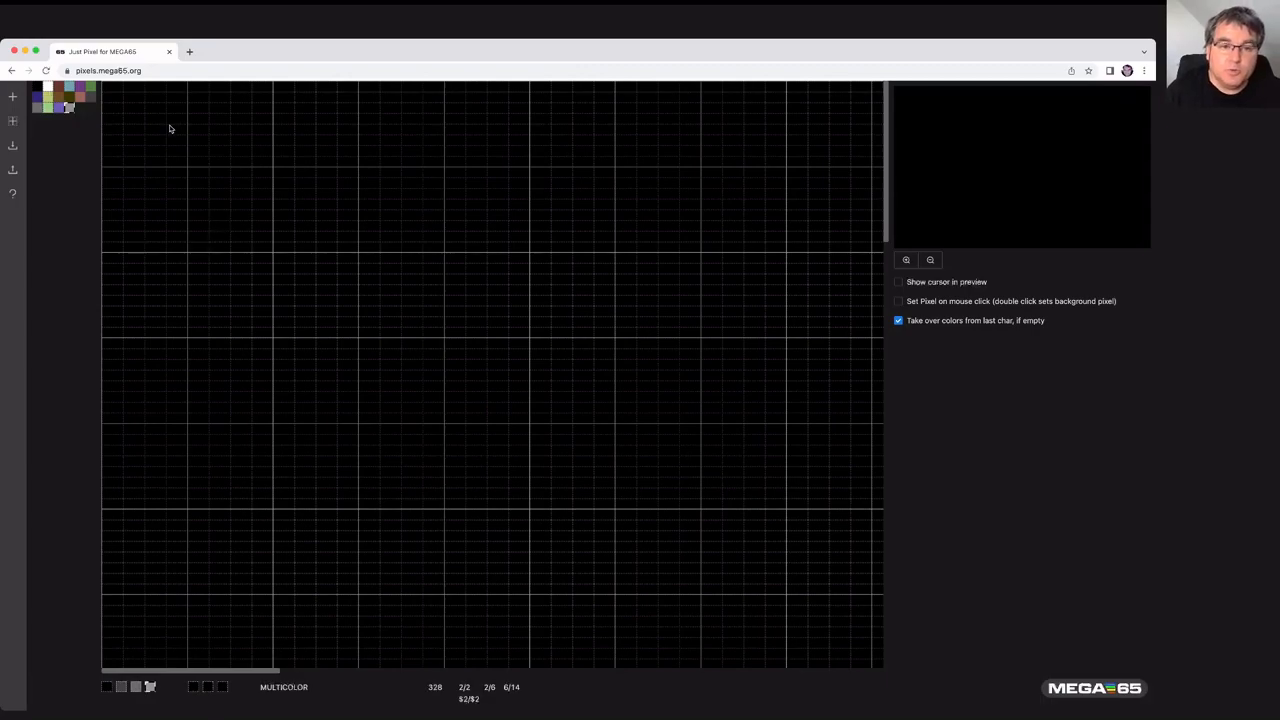
# - Pick a teal color and draw a short descending diagonal line of teal pixels with the keyboard cursor
pyautogui.click(69, 88)
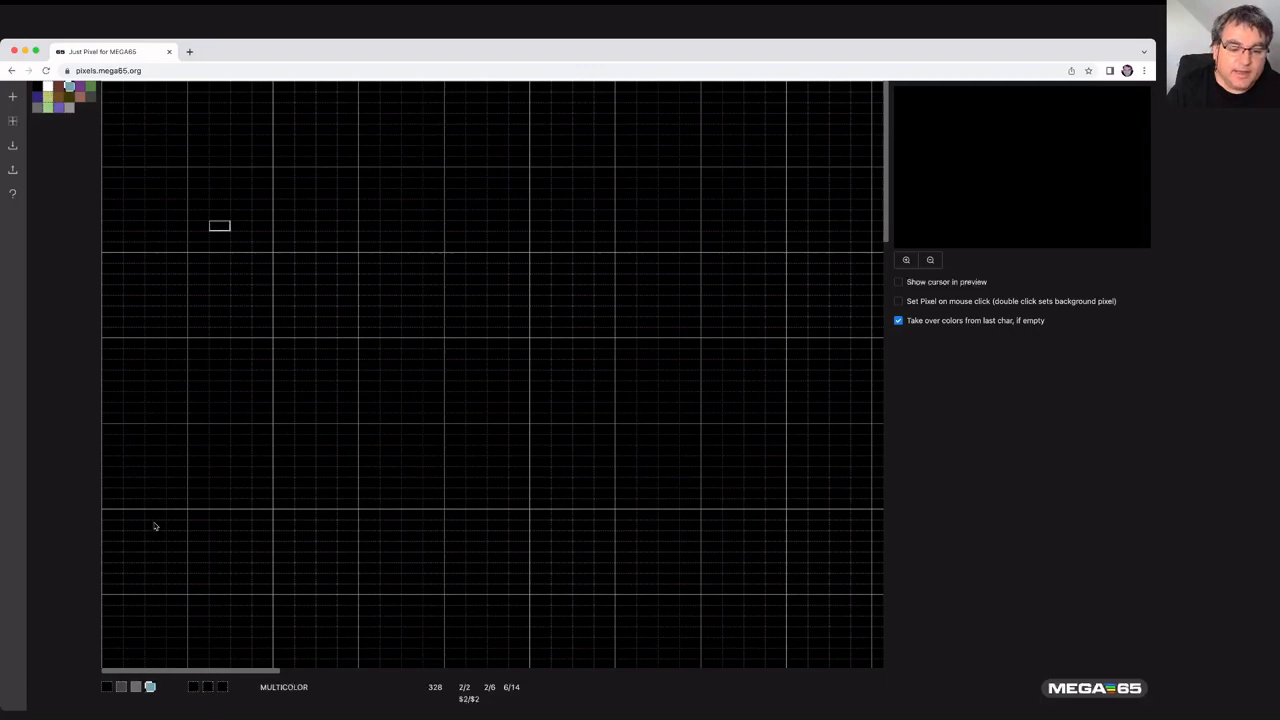
pyautogui.press('Right')
pyautogui.press('Right')
pyautogui.press('Right')
pyautogui.press('Right')
pyautogui.press('Right')
pyautogui.press('Down')
pyautogui.press('Down')
pyautogui.press('Right')
pyautogui.press('Right')
pyautogui.press('Down')
pyautogui.press('Right')
pyautogui.press('Right')
pyautogui.press('Down')
pyautogui.press('Left')
pyautogui.press('Down')
pyautogui.press('Down')
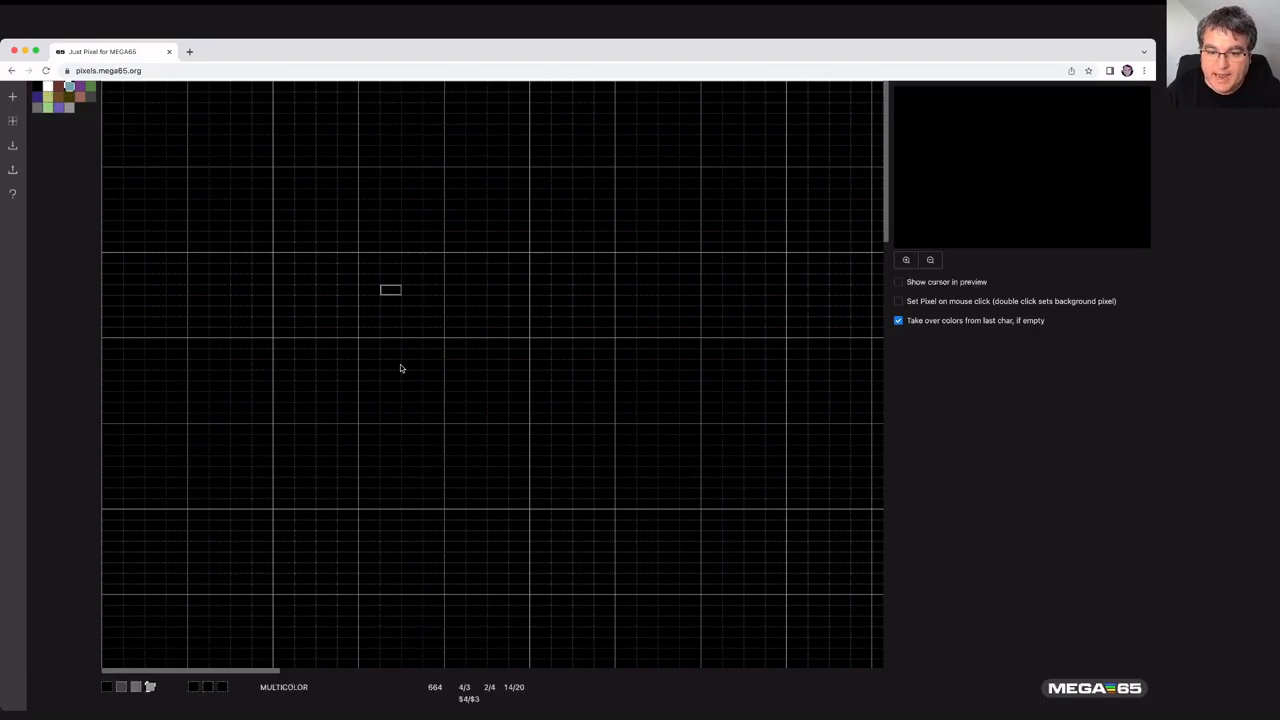
pyautogui.press('space')
pyautogui.press('Right')
pyautogui.press('space')
# - Extend the teal line with the keyboard cursor into a longer diagonal reaching up to the upper left and set it
pyautogui.press('Right')
pyautogui.press('space')
pyautogui.press('Right')
pyautogui.press('space')
pyautogui.press('Right')
pyautogui.press('space')
pyautogui.press('Down')
pyautogui.press('Down')
pyautogui.press('Down')
pyautogui.press('Down')
pyautogui.press('Down')
pyautogui.press('Down')
pyautogui.press('Down')
pyautogui.press('Down')
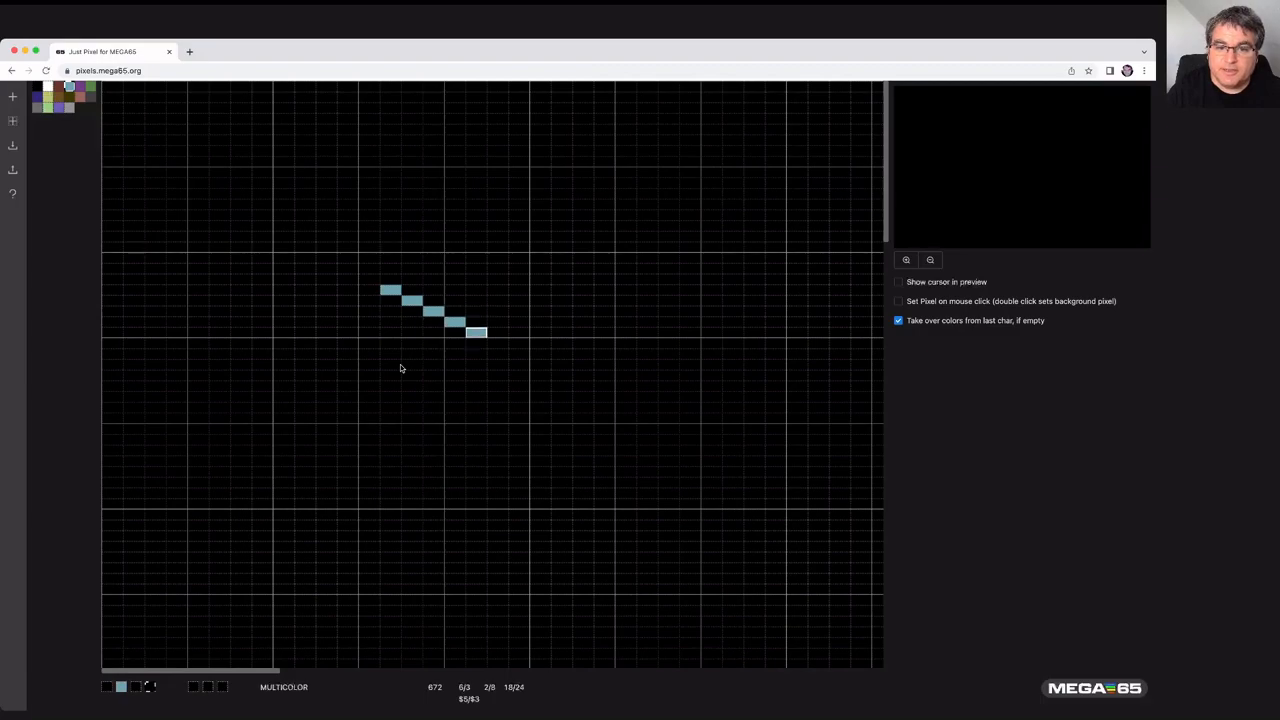
pyautogui.press('Right')
pyautogui.press('Right')
pyautogui.press('Down')
pyautogui.press('Down')
pyautogui.press('Down')
pyautogui.press('Down')
pyautogui.press('Down')
pyautogui.press('Down')
pyautogui.press('Down')
pyautogui.press('Down')
pyautogui.press('Left')
pyautogui.press('Left')
pyautogui.press('Left')
pyautogui.press('Left')
pyautogui.press('Down')
pyautogui.press('Left')
pyautogui.press('Left')
pyautogui.press('Left')
pyautogui.press('Left')
pyautogui.press('Left')
pyautogui.press('Left')
pyautogui.press('Up')
pyautogui.press('Up')
pyautogui.press('Up')
pyautogui.press('Up')
pyautogui.press('Up')
pyautogui.press('Left')
pyautogui.press('Left')
pyautogui.press('Left')
pyautogui.press('Left')
pyautogui.press('Left')
pyautogui.press('Up')
pyautogui.press('Up')
pyautogui.press('Up')
pyautogui.press('Up')
pyautogui.press('Up')
pyautogui.press('Up')
pyautogui.press('Up')
pyautogui.press('Up')
pyautogui.press('Up')
pyautogui.press('Up')
pyautogui.press('Up')
pyautogui.press('Up')
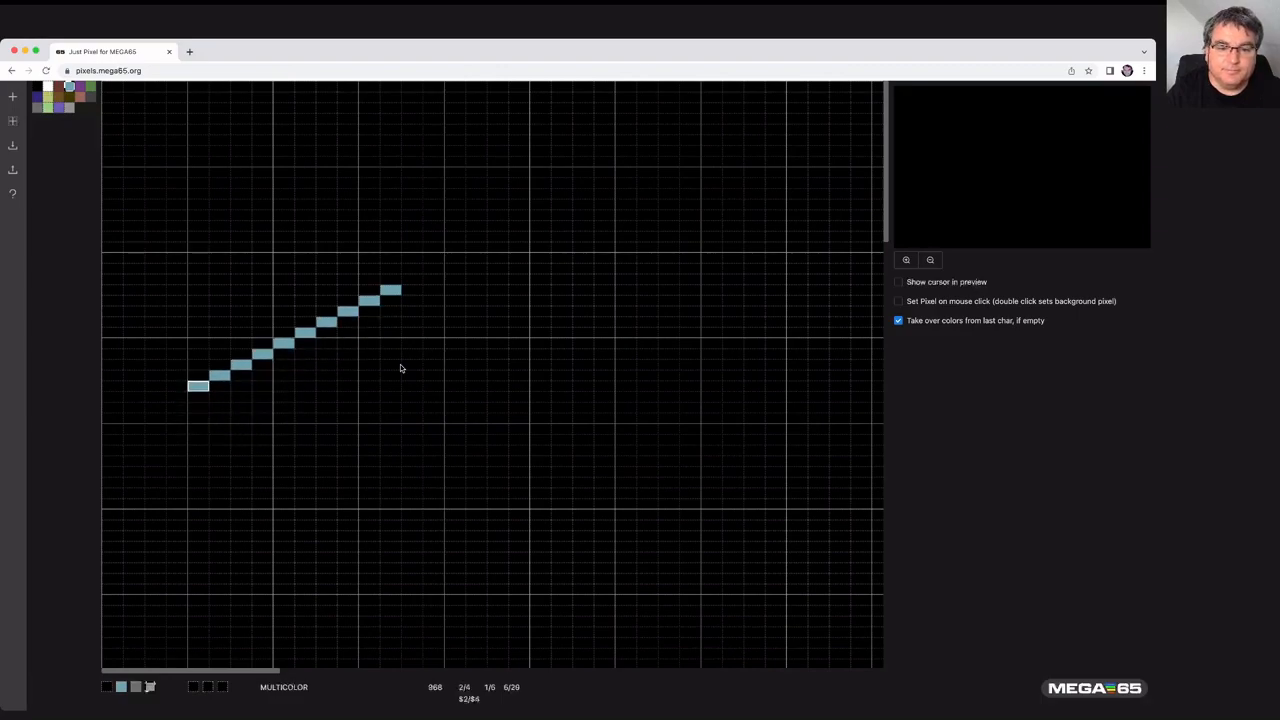
pyautogui.press('Up')
pyautogui.press('Up')
pyautogui.press('Up')
pyautogui.press('Up')
pyautogui.press('Up')
pyautogui.press('Up')
pyautogui.press('Up')
pyautogui.press('Up')
pyautogui.press('Up')
pyautogui.press('Up')
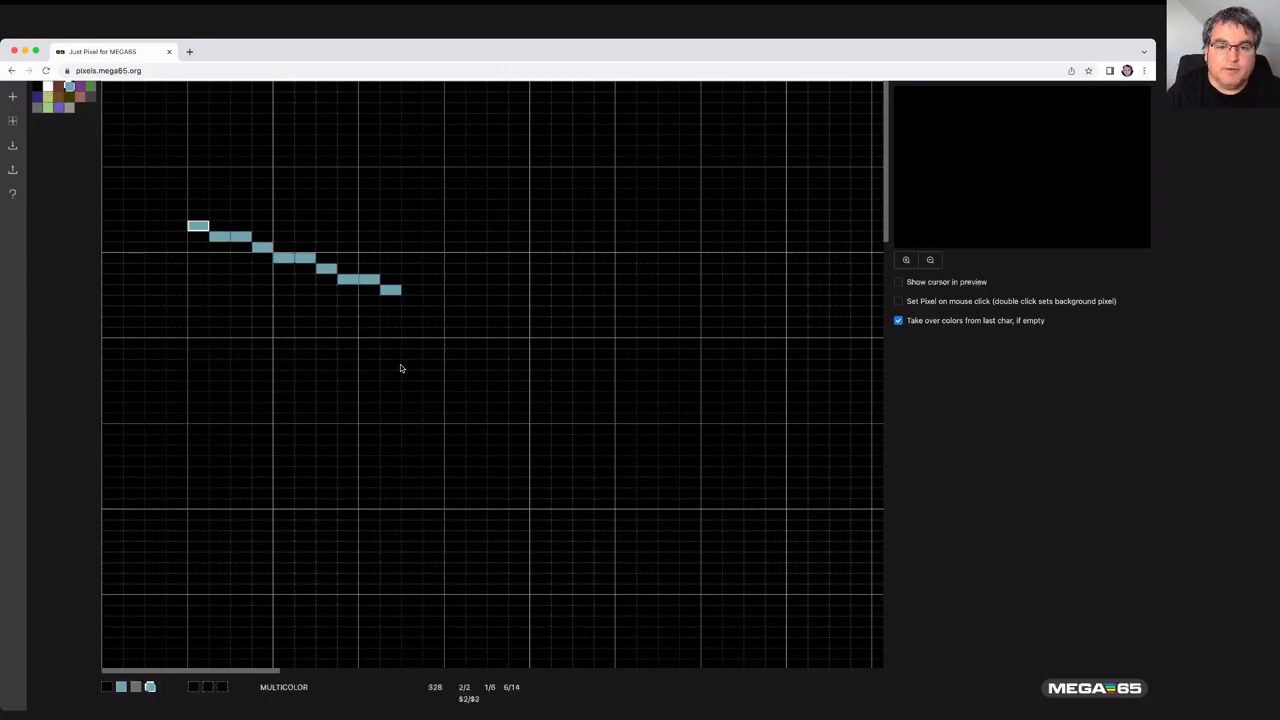
pyautogui.press('space')
# - Pick a green palette color and draw a large green circle with the ellipse tool, centred below the teal line
pyautogui.press('Down')
pyautogui.press('Down')
pyautogui.press('Down')
pyautogui.press('Right')
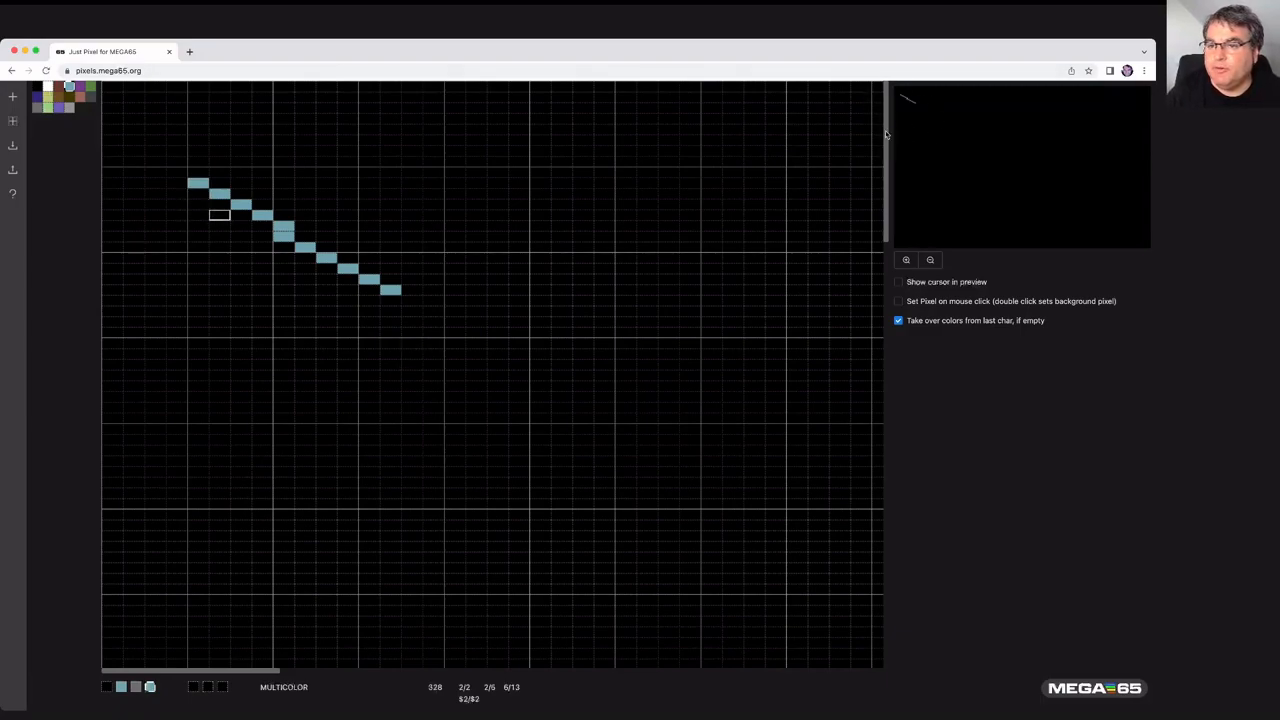
pyautogui.click(90, 88)
pyautogui.press('Down')
pyautogui.press('Down')
pyautogui.press('Down')
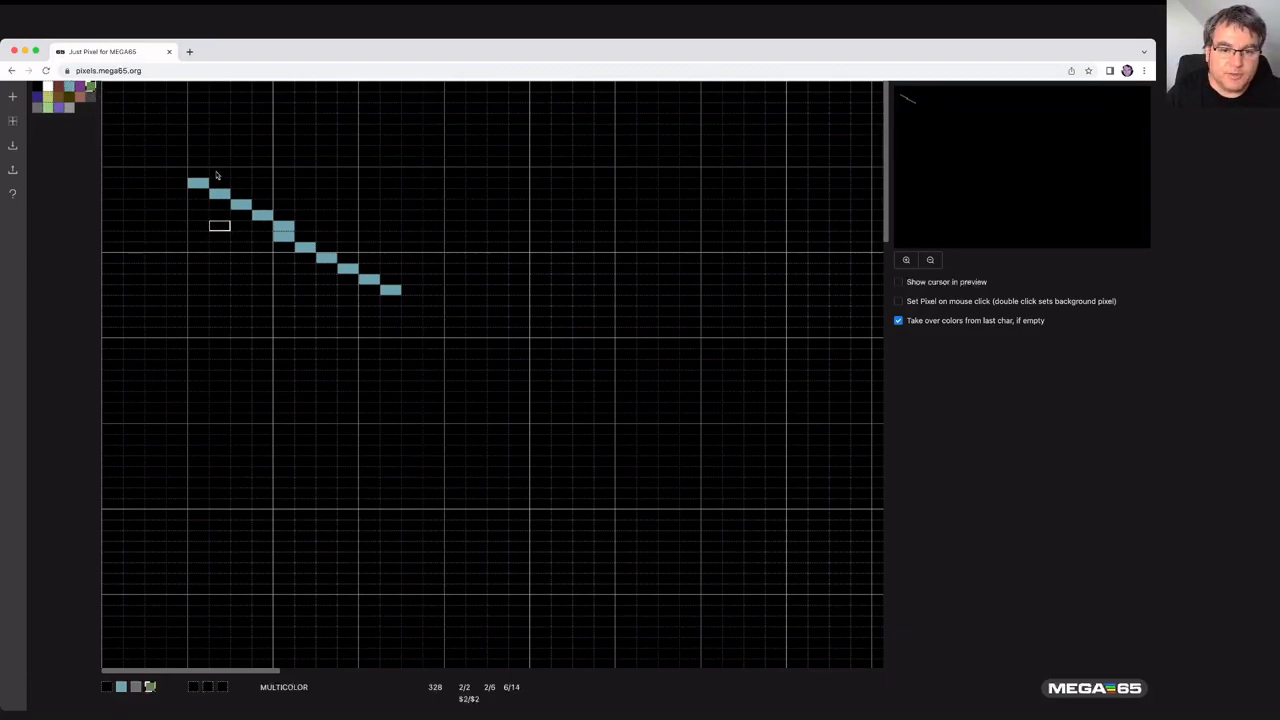
pyautogui.press('Down')
pyautogui.press('Down')
pyautogui.press('Down')
pyautogui.press('Down')
pyautogui.press('Down')
pyautogui.press('Down')
pyautogui.press('Down')
pyautogui.press('Down')
pyautogui.press('Down')
pyautogui.press('Down')
pyautogui.press('Down')
pyautogui.press('Down')
pyautogui.press('Down')
pyautogui.press('Down')
pyautogui.press('Down')
pyautogui.press('Down')
pyautogui.press('Down')
pyautogui.press('Down')
pyautogui.press('Down')
pyautogui.press('Right')
pyautogui.press('Right')
pyautogui.press('Right')
pyautogui.press('Right')
pyautogui.press('Right')
pyautogui.press('Right')
pyautogui.press('Right')
pyautogui.press('Right')
pyautogui.press('Right')
pyautogui.press('Right')
pyautogui.press('Right')
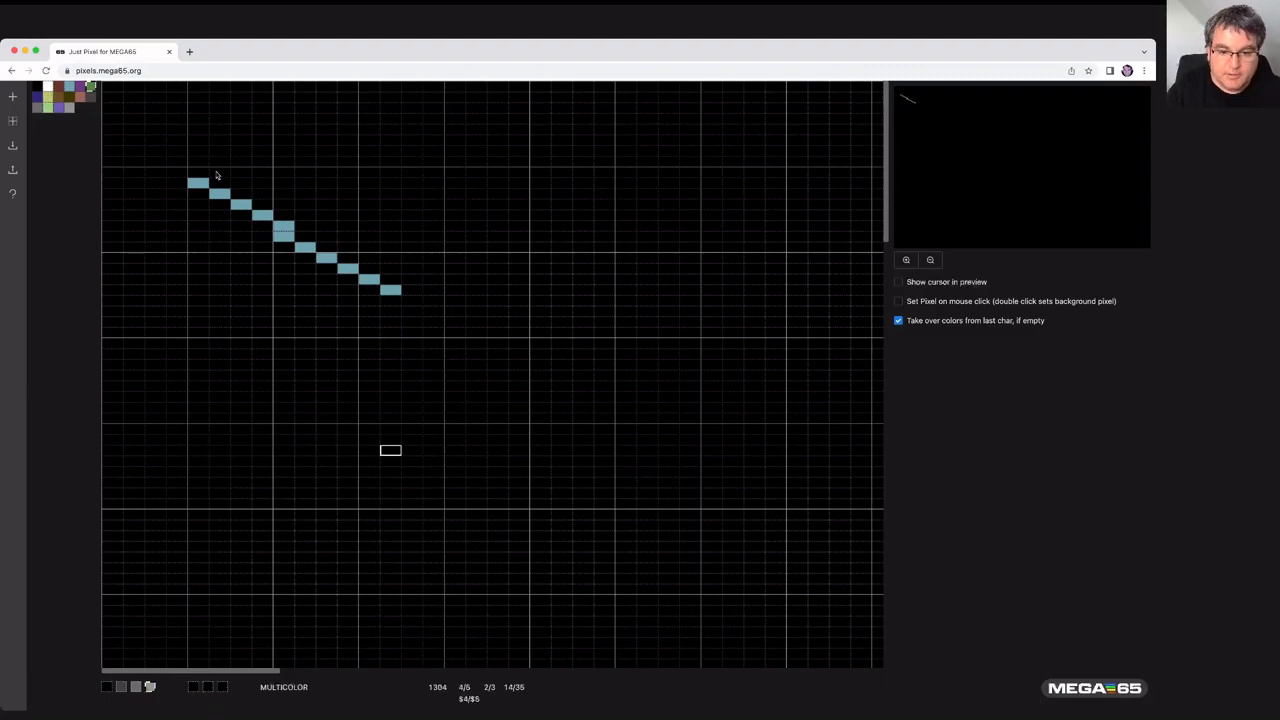
pyautogui.press('Right')
pyautogui.press('Right')
pyautogui.press('Left')
pyautogui.press('c')
pyautogui.press('Right')
pyautogui.press('Right')
pyautogui.press('Right')
pyautogui.press('Right')
pyautogui.press('Right')
pyautogui.press('Right')
pyautogui.press('Right')
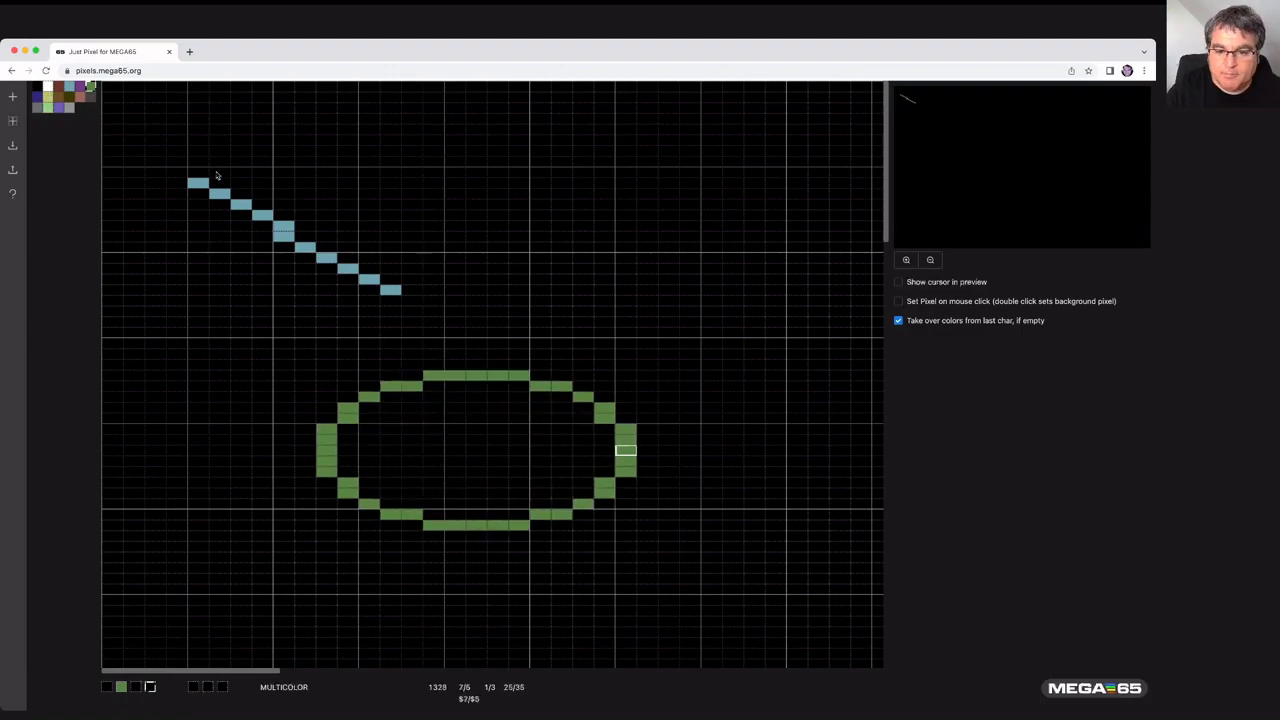
pyautogui.press('Left')
pyautogui.press('Left')
pyautogui.press('Left')
pyautogui.press('Left')
pyautogui.press('Left')
pyautogui.press('Left')
pyautogui.press('Right')
pyautogui.press('Right')
pyautogui.press('Right')
pyautogui.press('Right')
pyautogui.press('Right')
pyautogui.press('Right')
pyautogui.press('Right')
pyautogui.press('Right')
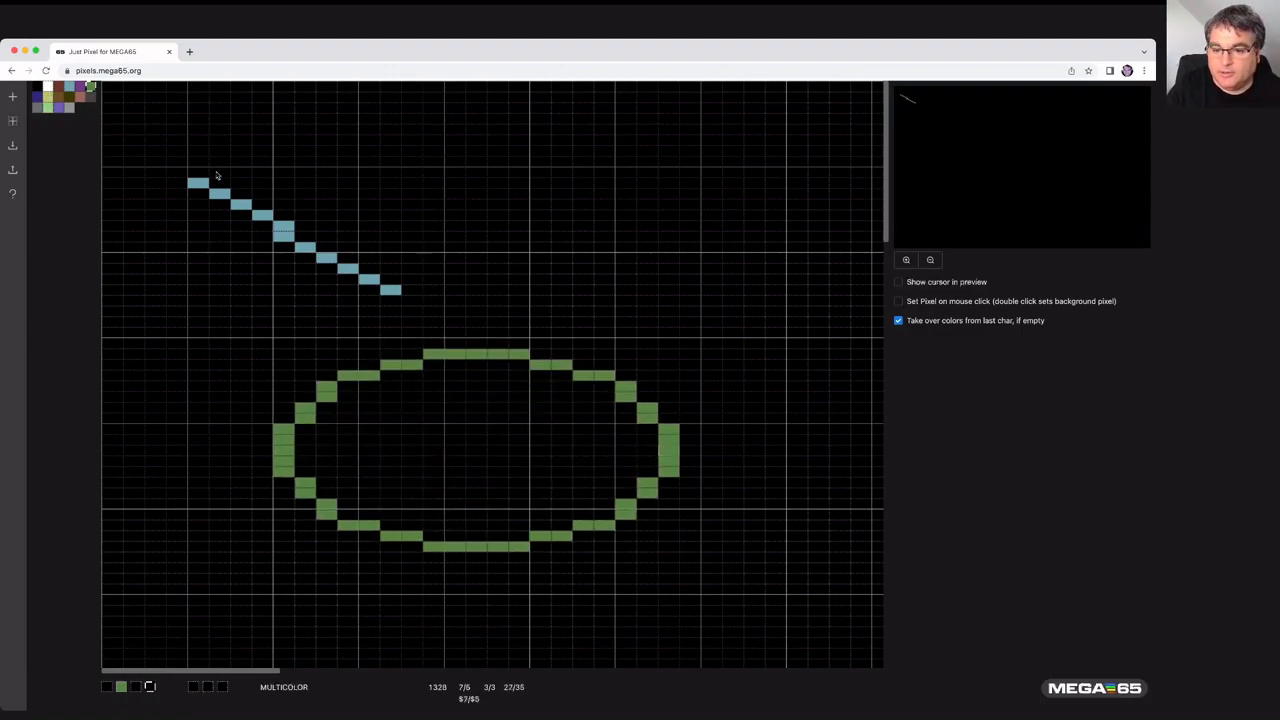
pyautogui.press('Right')
pyautogui.press('Right')
pyautogui.press('Left')
pyautogui.press('Left')
pyautogui.press('Left')
pyautogui.press('Left')
pyautogui.press('Left')
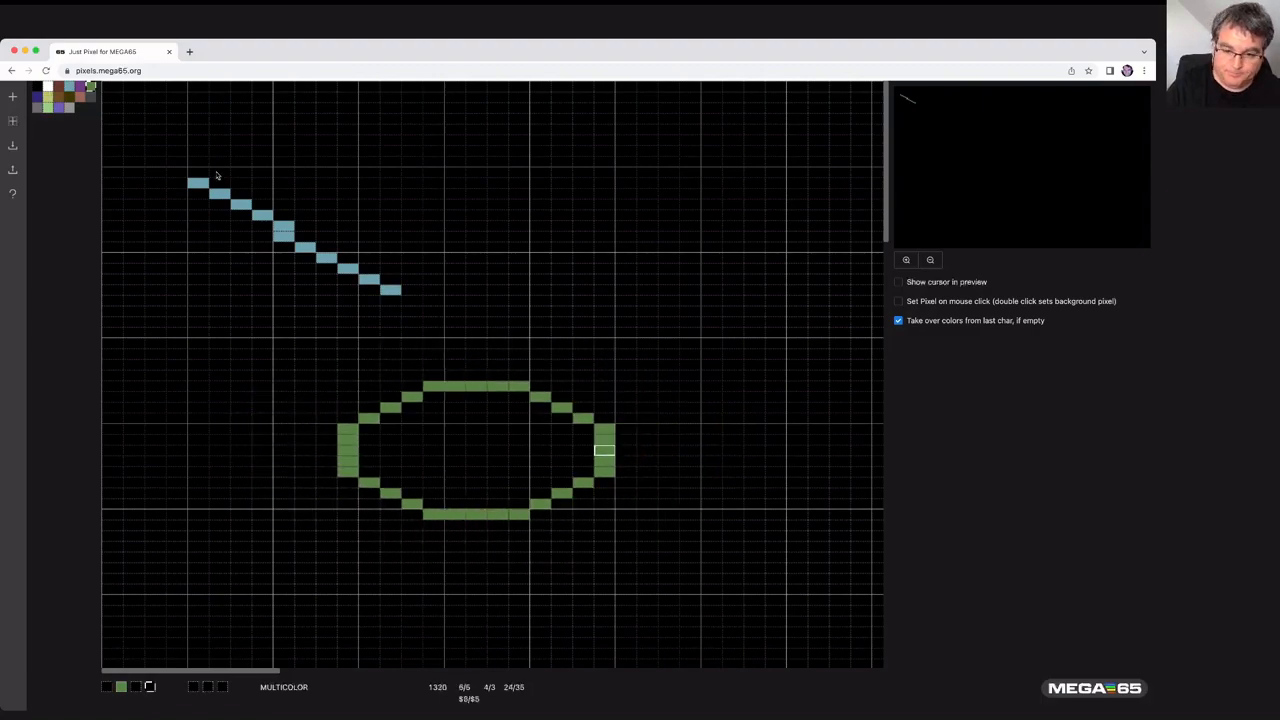
pyautogui.press('Left')
pyautogui.press('Right')
pyautogui.press('Right')
pyautogui.press('Right')
pyautogui.press('Right')
pyautogui.press('Right')
pyautogui.press('Right')
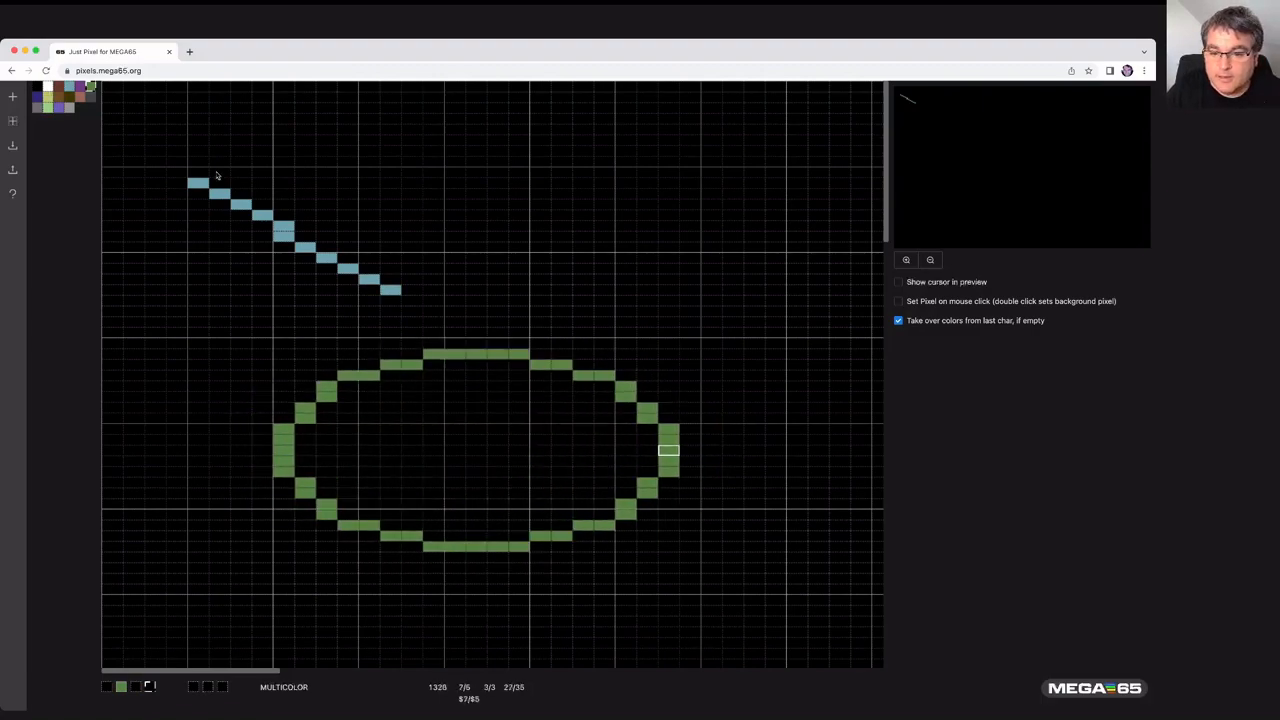
pyautogui.press('Left')
pyautogui.press('Left')
pyautogui.press('Right')
pyautogui.press('Right')
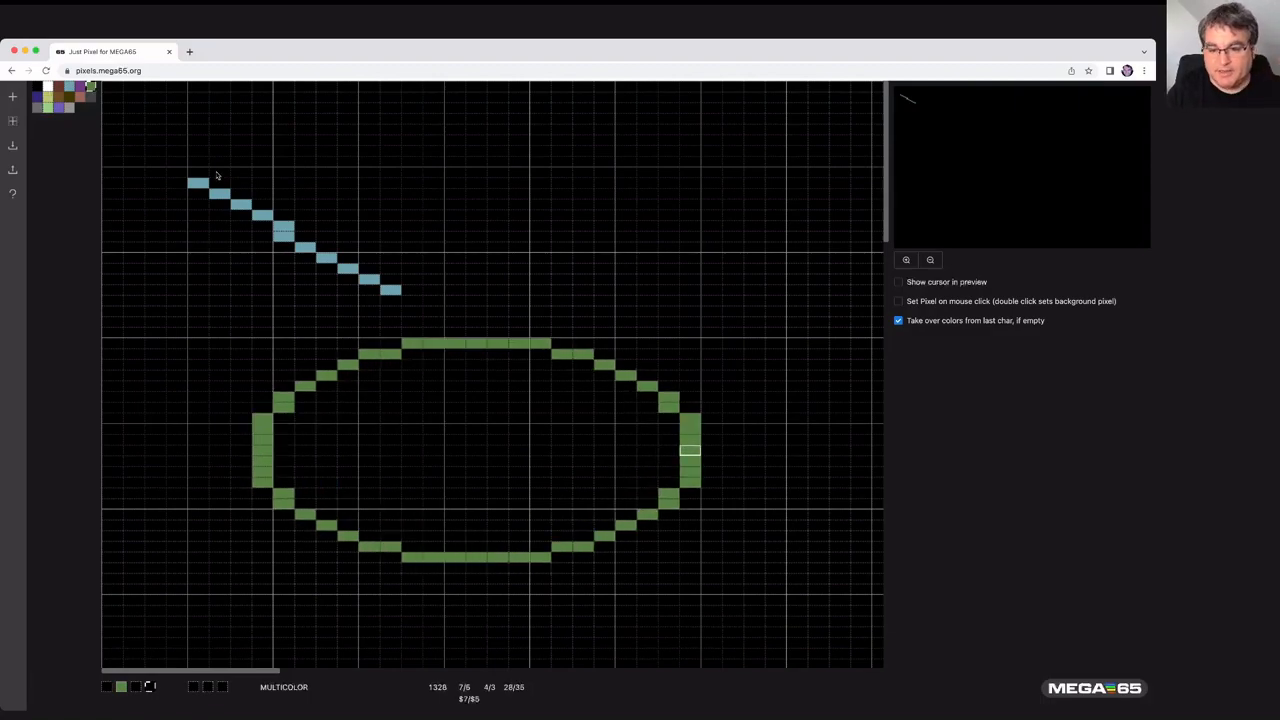
pyautogui.press('Up')
pyautogui.press('Up')
pyautogui.press('Up')
pyautogui.press('Up')
pyautogui.press('Up')
pyautogui.press('Up')
pyautogui.press('Up')
pyautogui.press('Up')
pyautogui.press('Up')
pyautogui.press('Up')
pyautogui.press('Up')
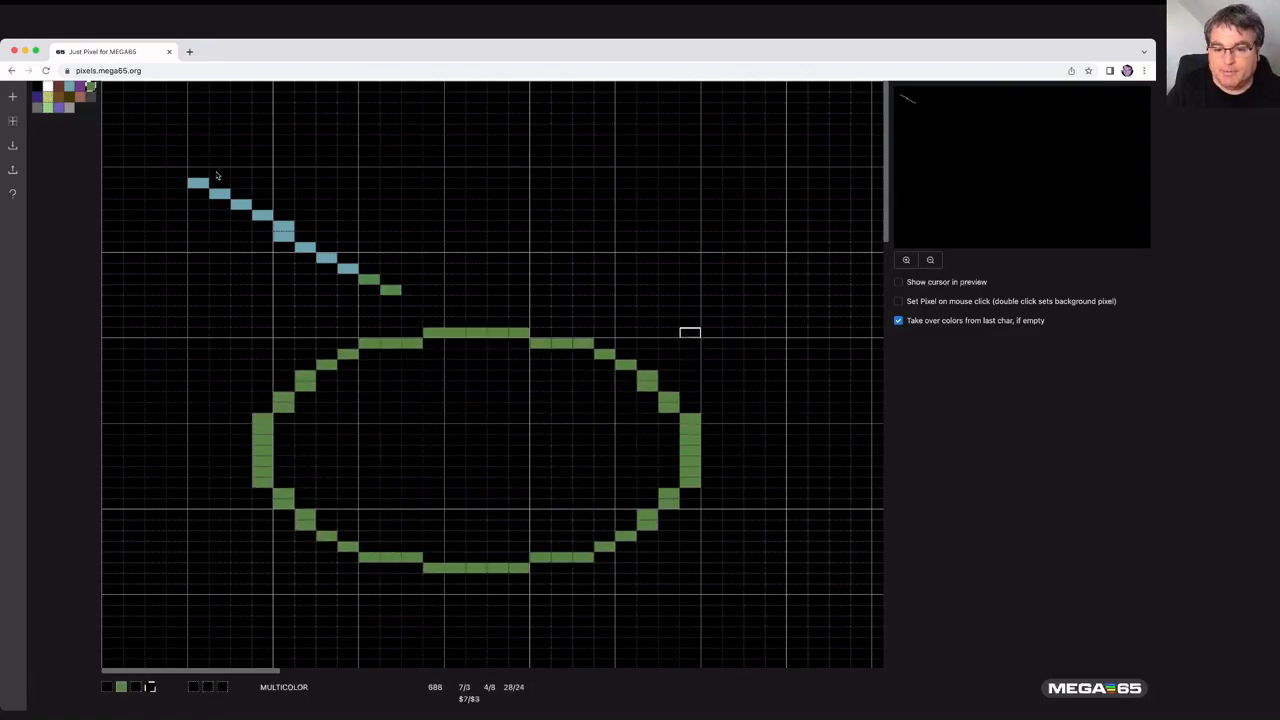
pyautogui.press('Up')
pyautogui.press('Up')
pyautogui.press('Up')
pyautogui.press('Up')
pyautogui.press('Up')
pyautogui.press('Up')
pyautogui.press('Up')
pyautogui.press('Up')
pyautogui.press('Up')
pyautogui.press('Up')
pyautogui.press('Up')
pyautogui.press('Up')
pyautogui.press('Up')
pyautogui.press('Up')
pyautogui.press('Up')
pyautogui.press('Up')
pyautogui.press('Up')
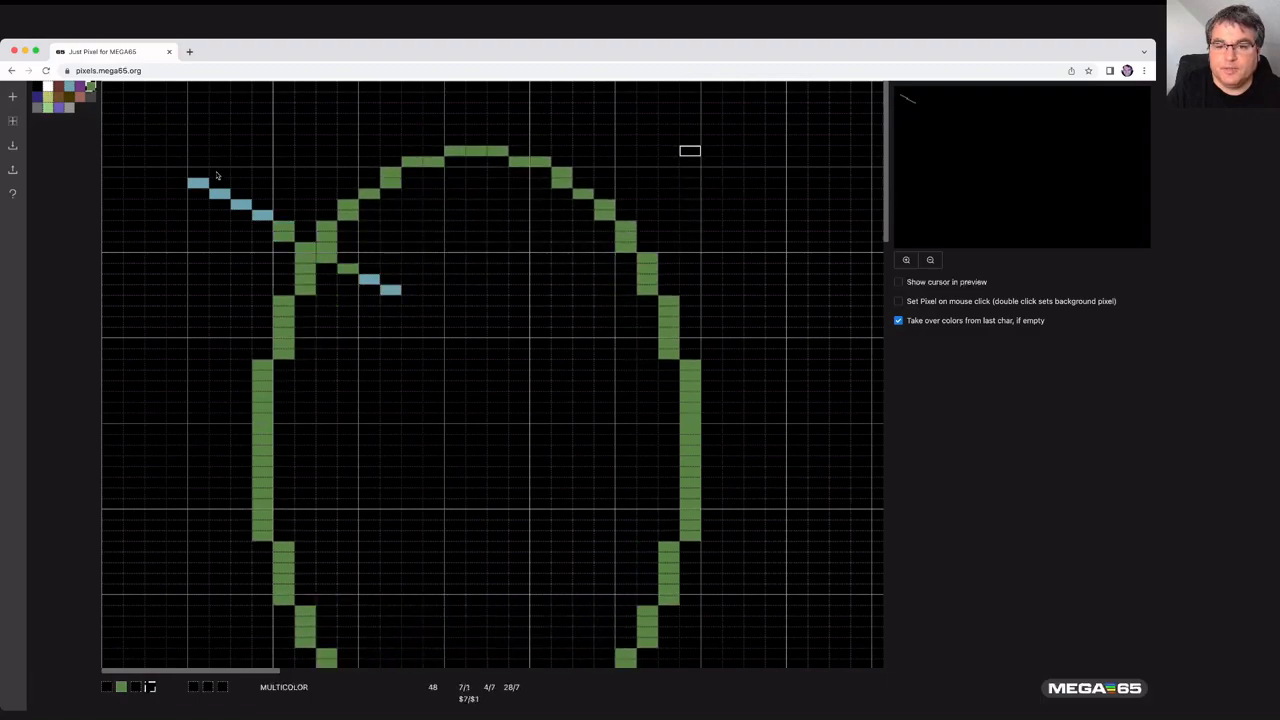
pyautogui.press('Down')
pyautogui.press('Down')
pyautogui.press('Down')
pyautogui.press('Down')
pyautogui.press('Down')
pyautogui.press('Down')
pyautogui.press('Down')
pyautogui.press('Down')
pyautogui.press('Down')
pyautogui.press('Down')
pyautogui.press('Down')
pyautogui.press('Down')
pyautogui.press('Down')
pyautogui.press('Down')
pyautogui.press('Down')
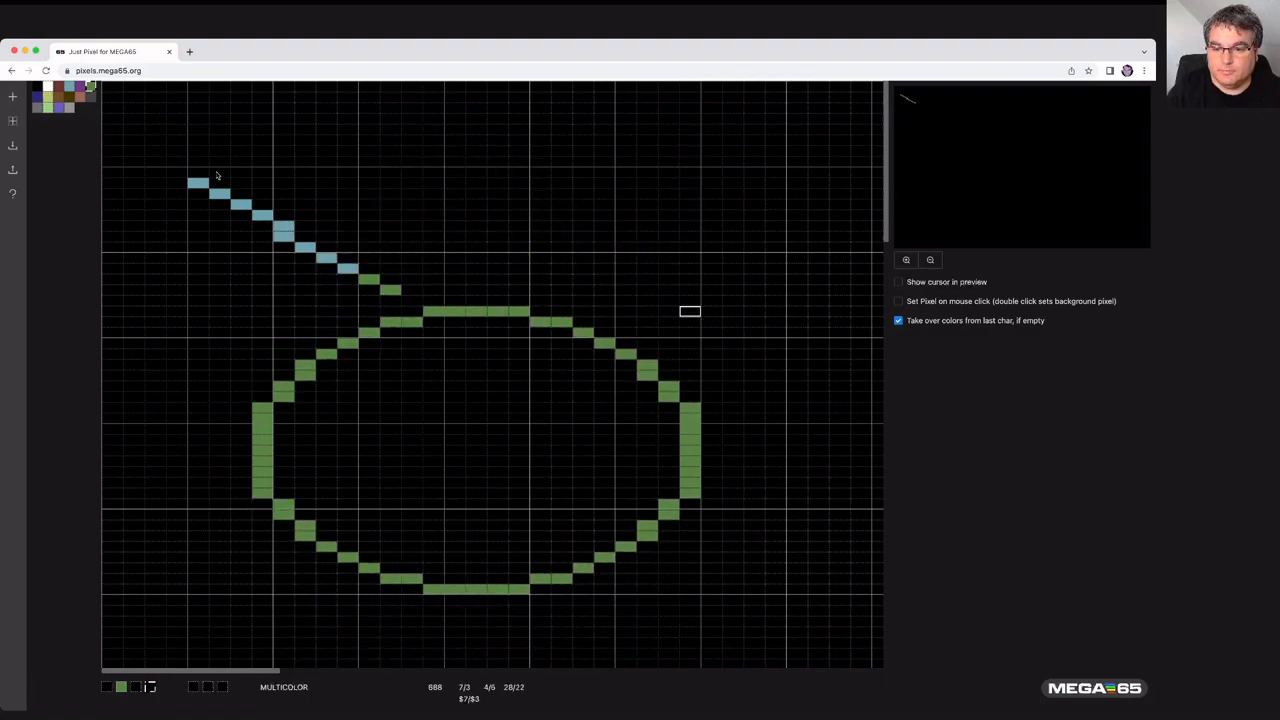
pyautogui.press('Right')
pyautogui.press('Down')
pyautogui.press('Down')
pyautogui.press('Down')
pyautogui.press('Down')
pyautogui.press('Up')
pyautogui.press('Up')
pyautogui.press('Up')
pyautogui.press('Up')
pyautogui.press('Up')
pyautogui.press('Up')
pyautogui.press('Up')
pyautogui.press('Up')
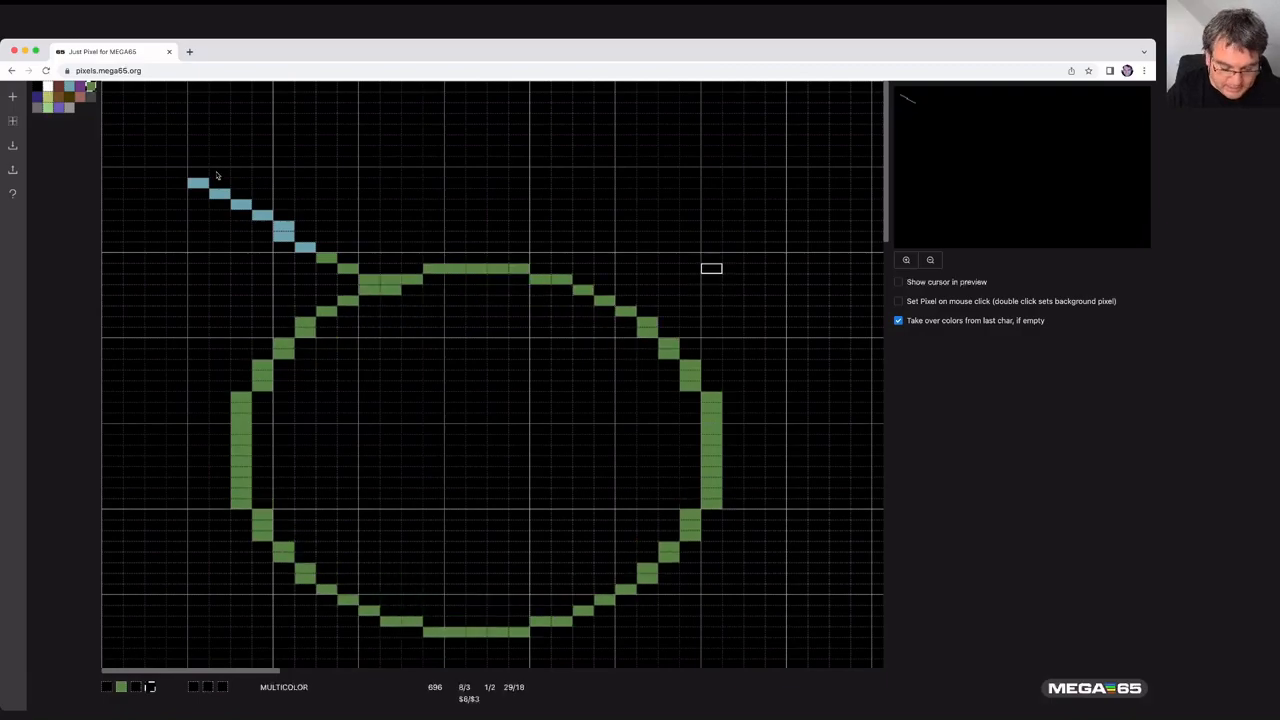
pyautogui.press('Up')
pyautogui.press('Right')
pyautogui.press('Right')
pyautogui.press('Right')
pyautogui.press('Right')
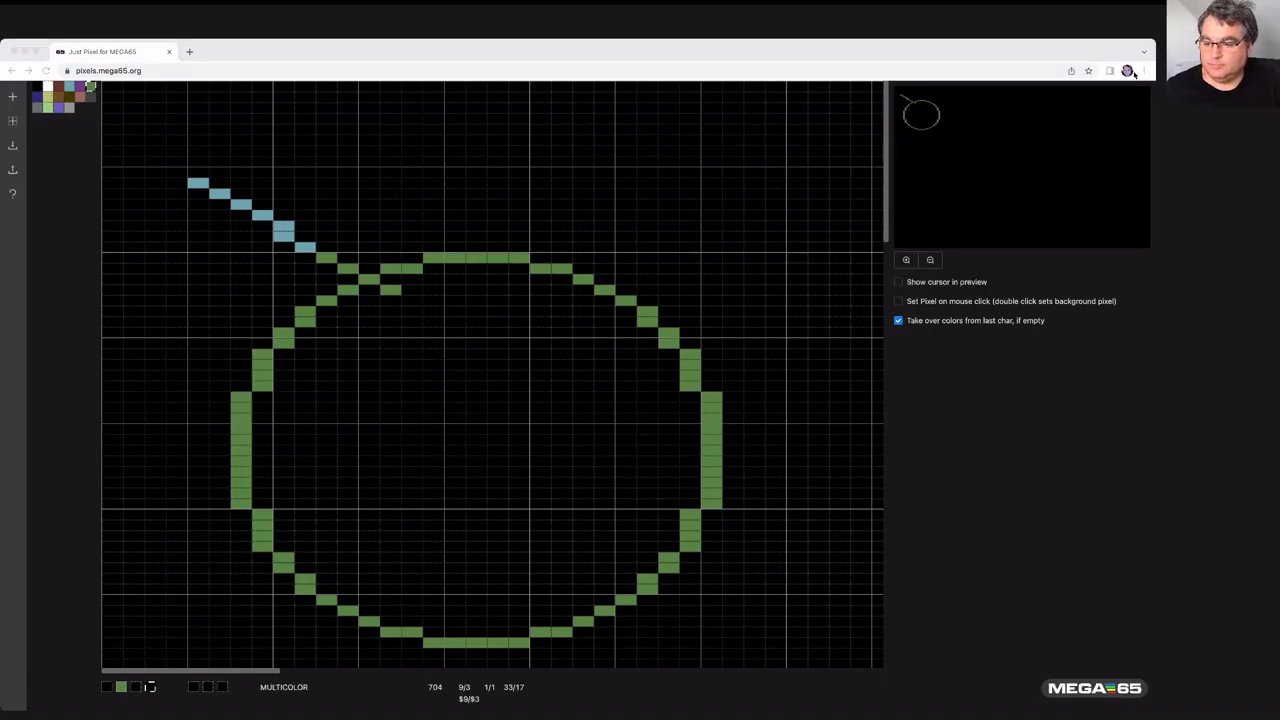
pyautogui.click(747, 58)
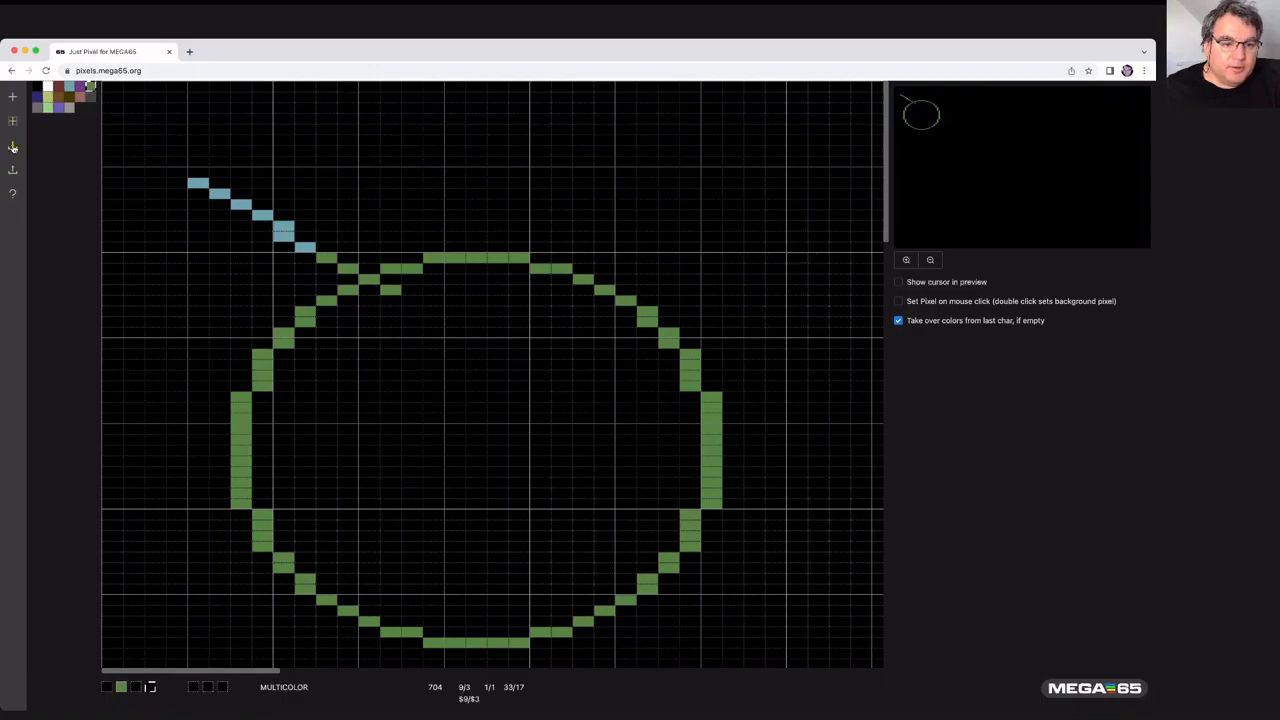
# - Open the Download Bitmap dialog and cancel it without entering a filename
pyautogui.click(13, 147)
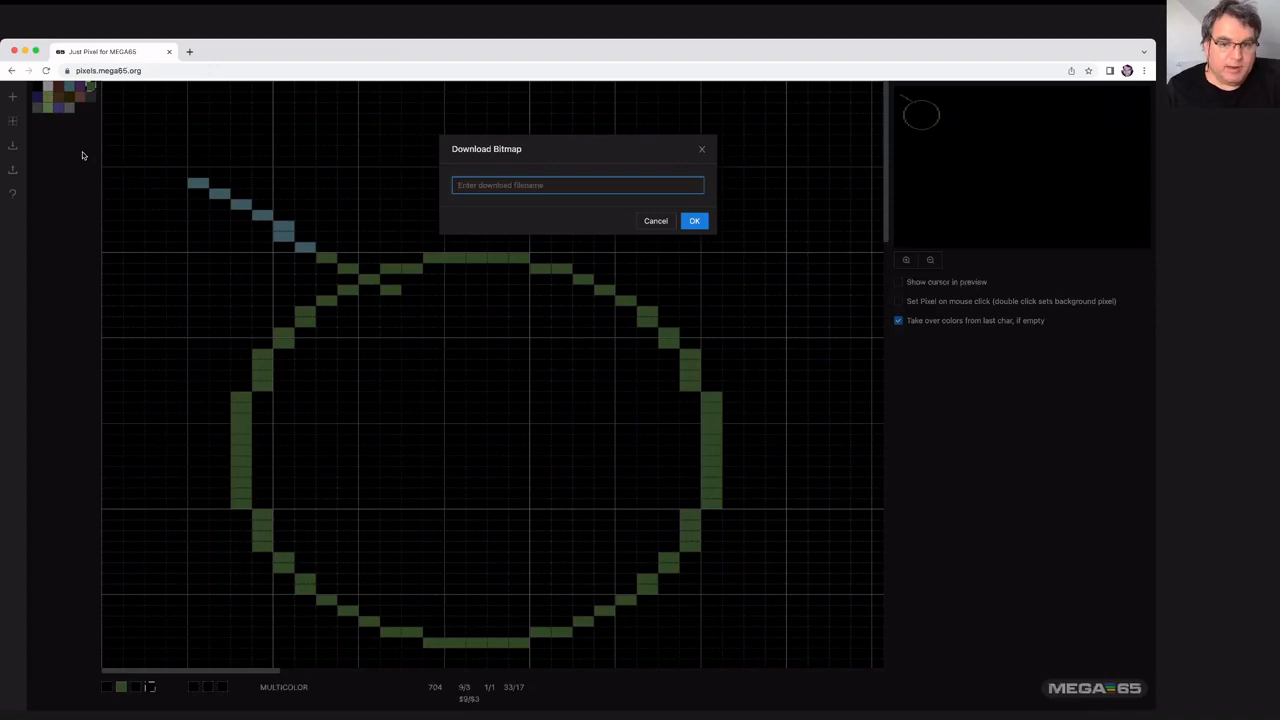
pyautogui.click(656, 221)
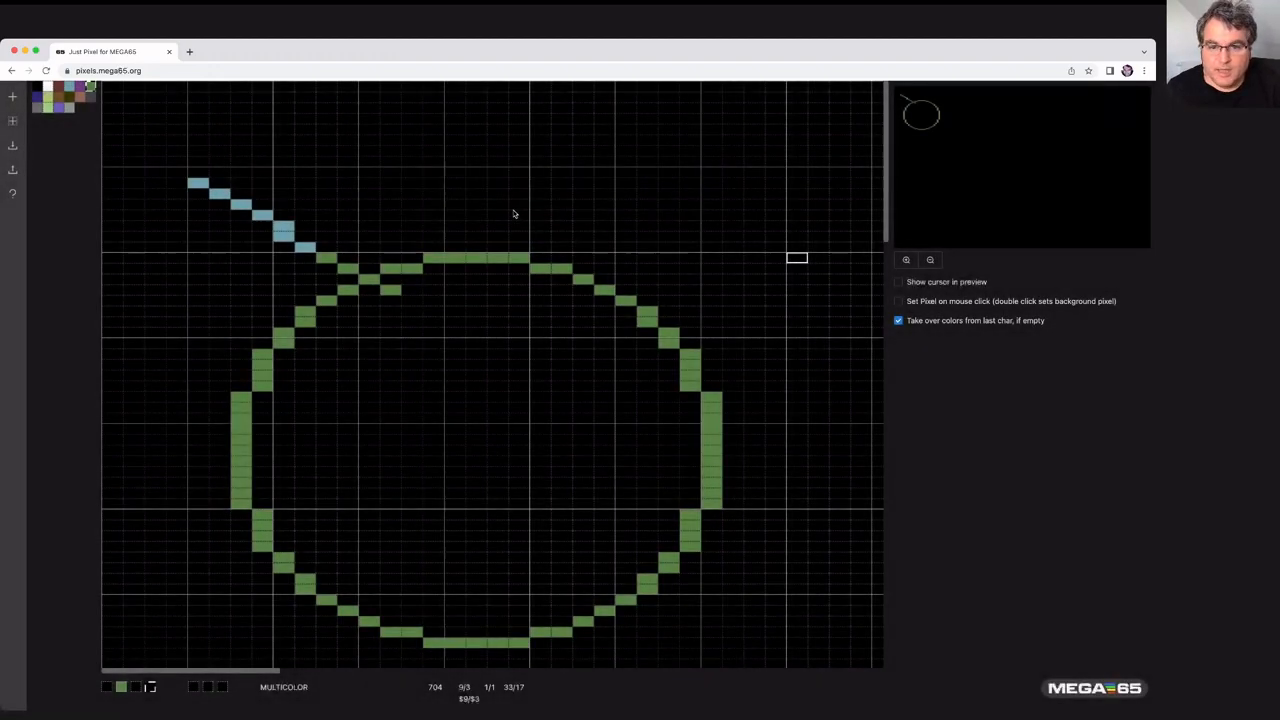
# - Upload a PNG file as the bitmap through the Upload Bitmap dialog
pyautogui.click(13, 172)
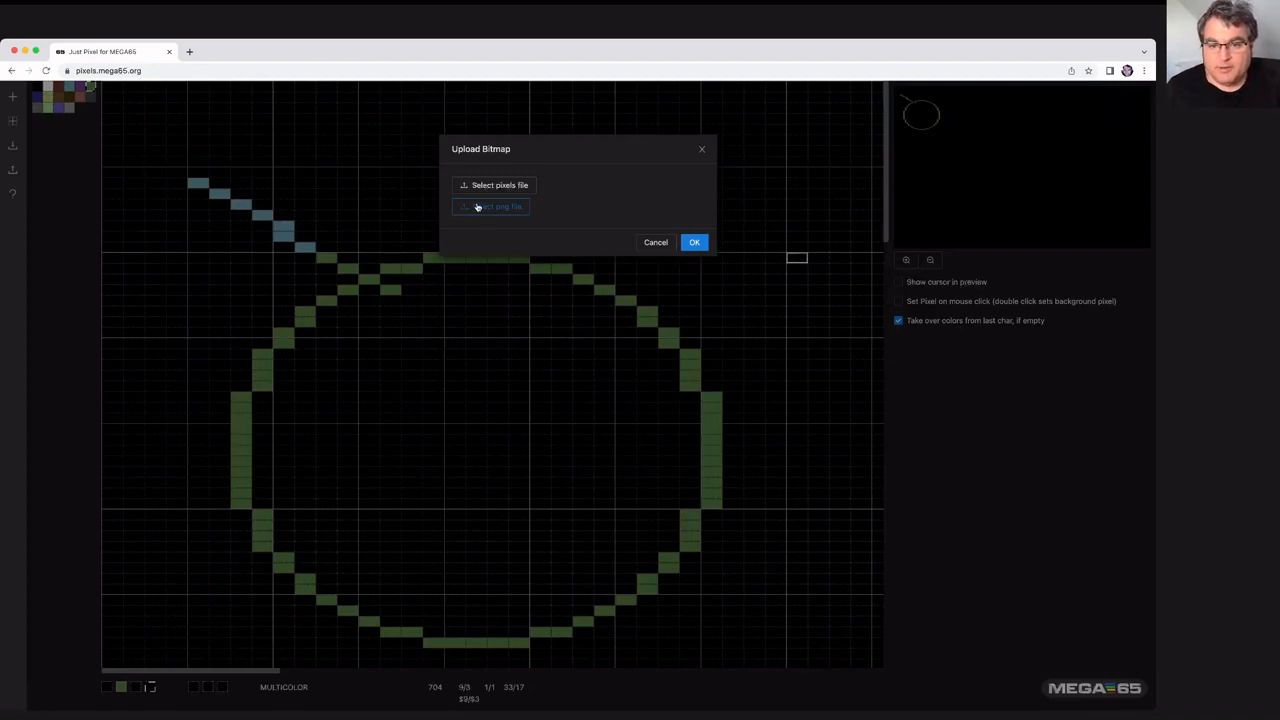
pyautogui.click(500, 191)
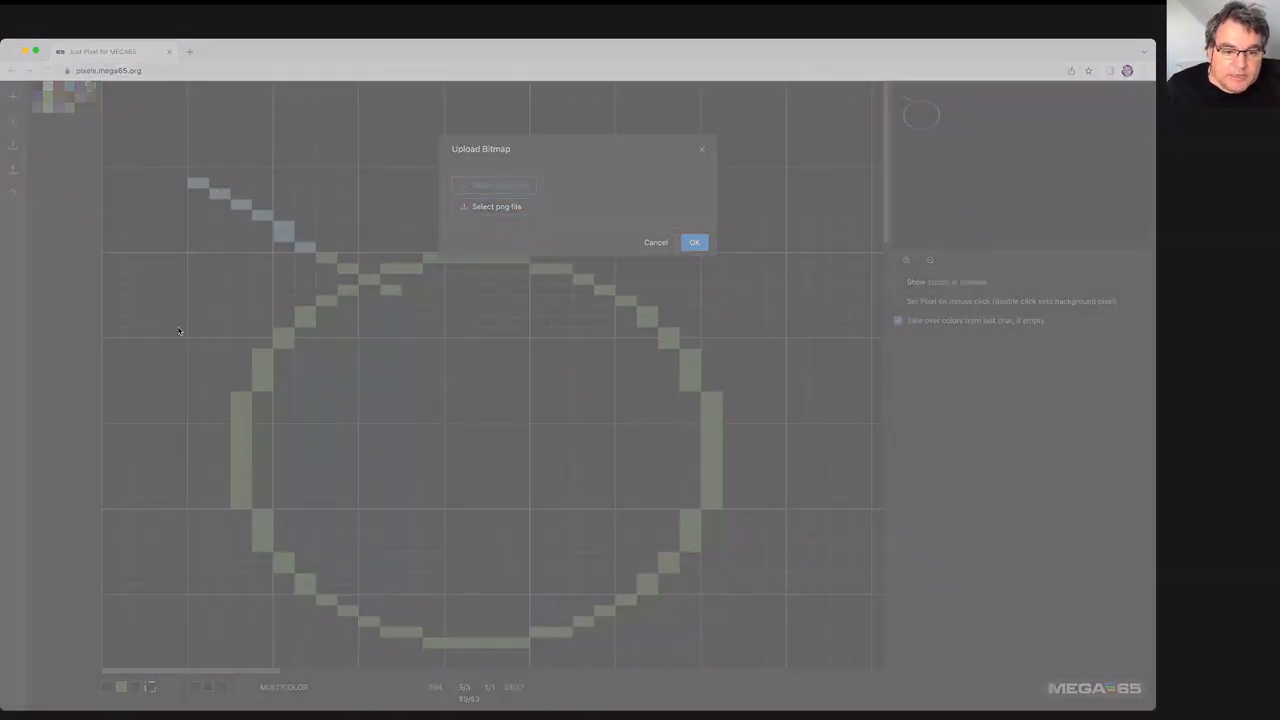
pyautogui.click(1063, 603)
pyautogui.click(700, 246)
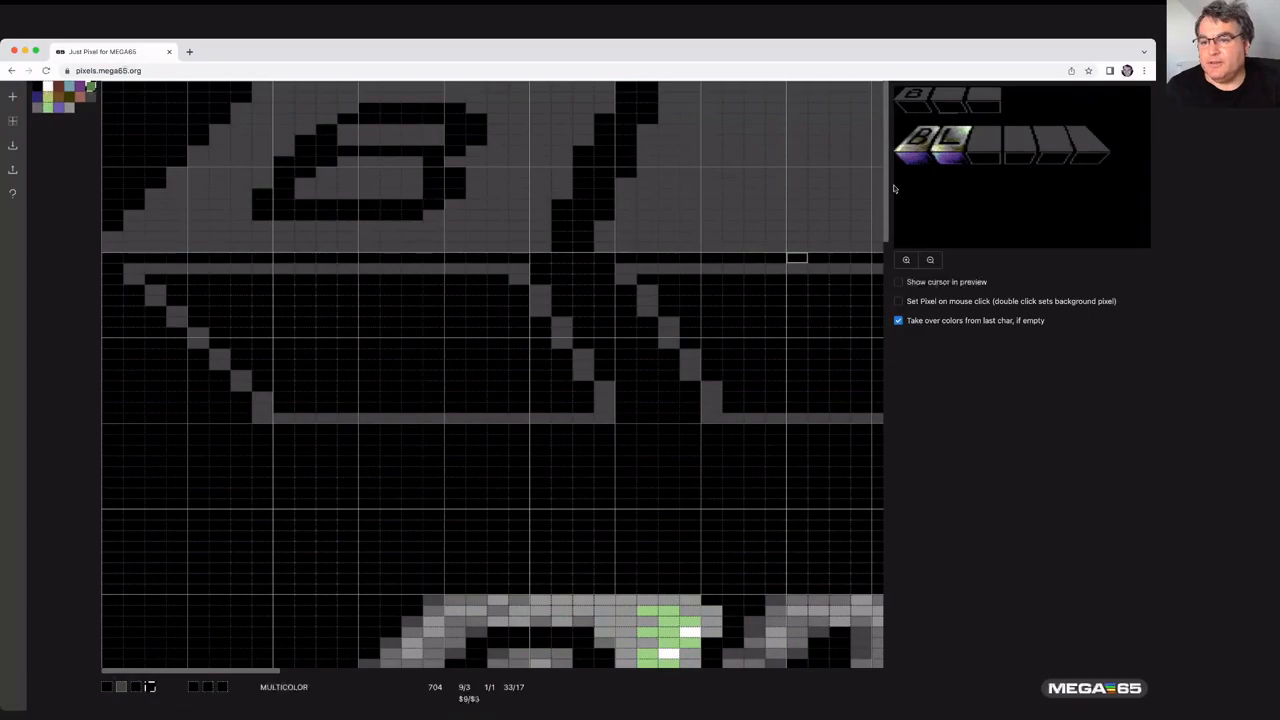
# - Draw a few green pixels in the top-left corner of the uploaded image with the keyboard cursor
pyautogui.moveTo(884, 200); pyautogui.dragTo(888, 338)
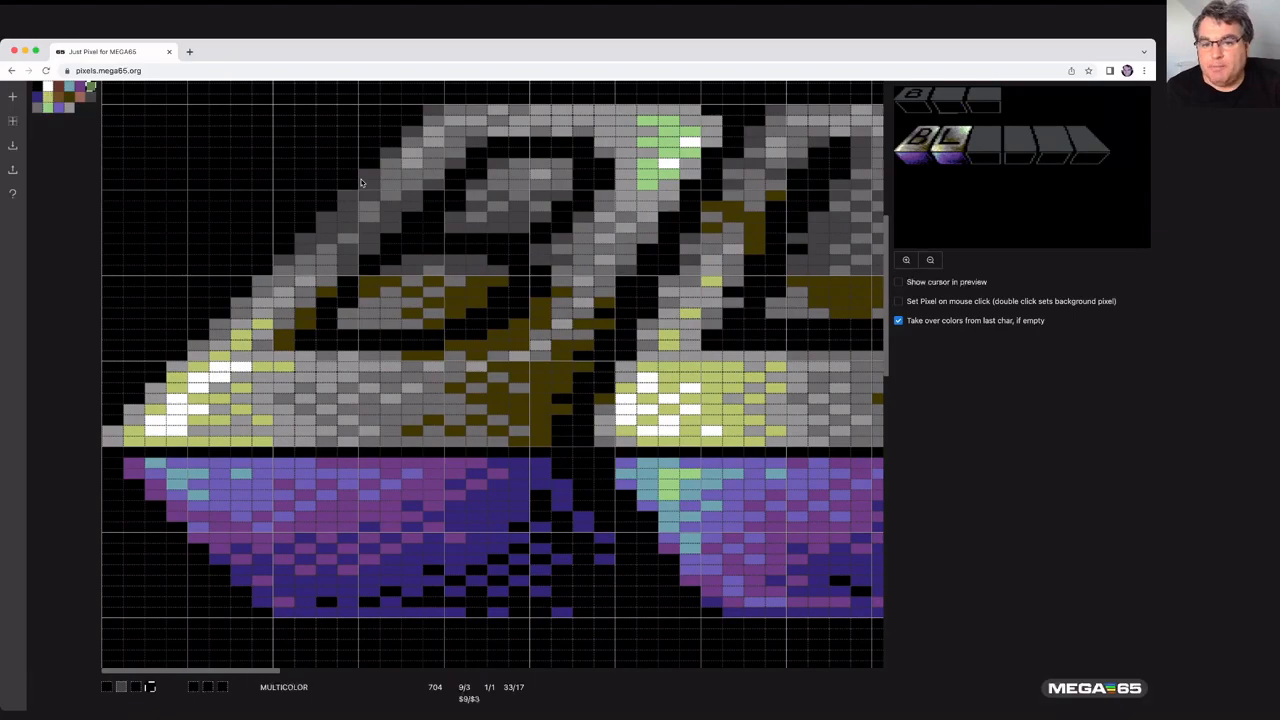
pyautogui.click(142, 129)
pyautogui.press('Right')
pyautogui.press('Right')
pyautogui.press('Up')
pyautogui.press('Left')
pyautogui.press('Up')
pyautogui.press('Left')
pyautogui.press('Left')
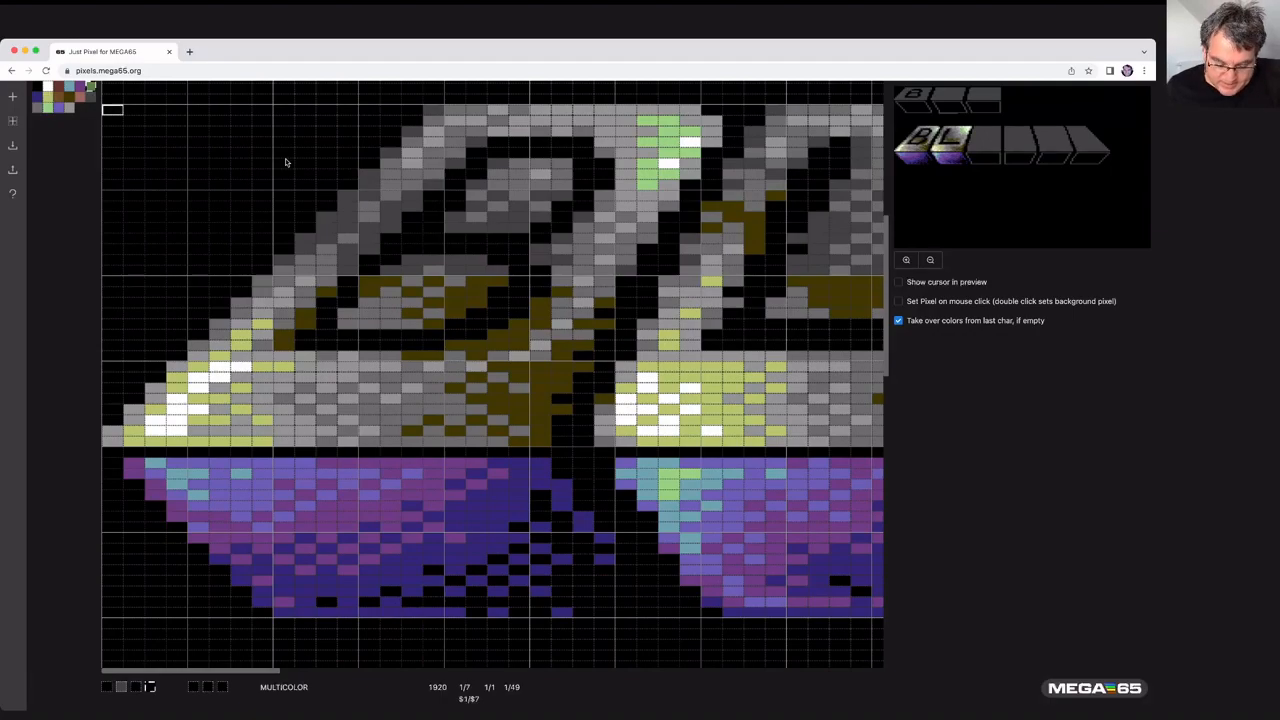
pyautogui.press('space')
pyautogui.press('Up')
pyautogui.press('space')
pyautogui.press('Down')
pyautogui.press('Down')
pyautogui.press('space')
pyautogui.press('Down')
pyautogui.press('space')
pyautogui.press('Up')
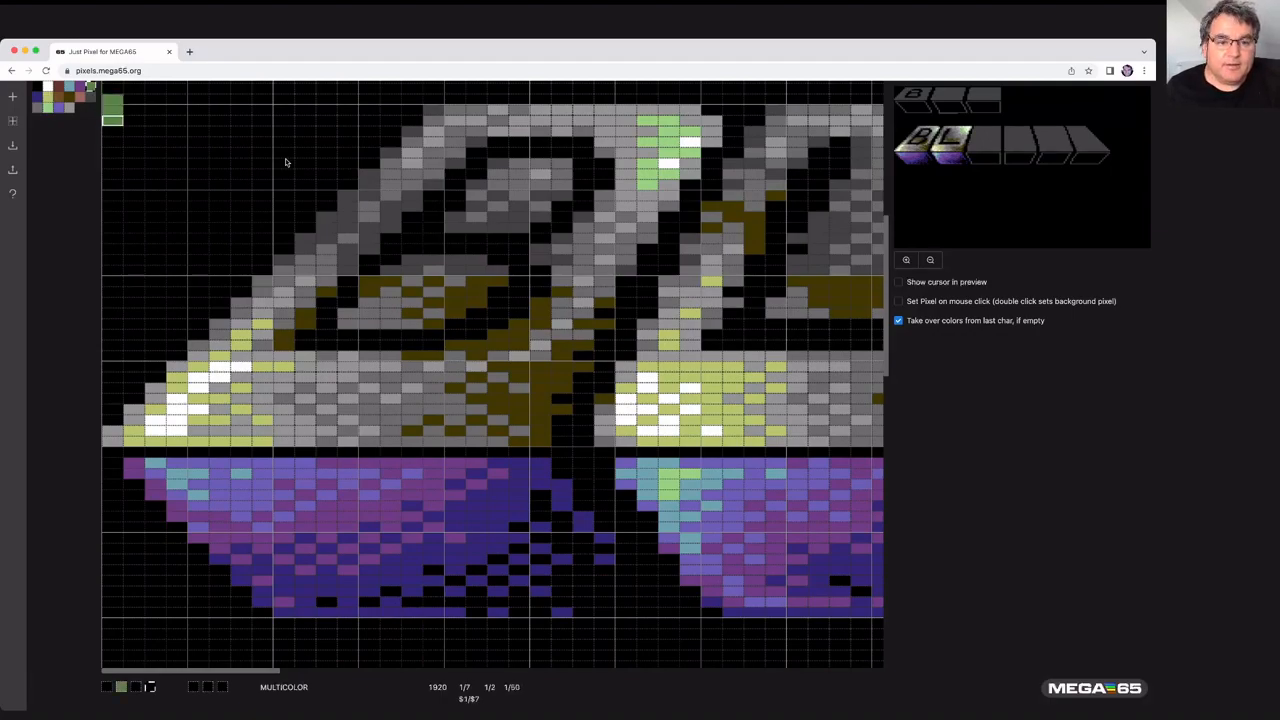
pyautogui.press('Right')
pyautogui.press('Left')
pyautogui.press('Right')
pyautogui.press('Right')
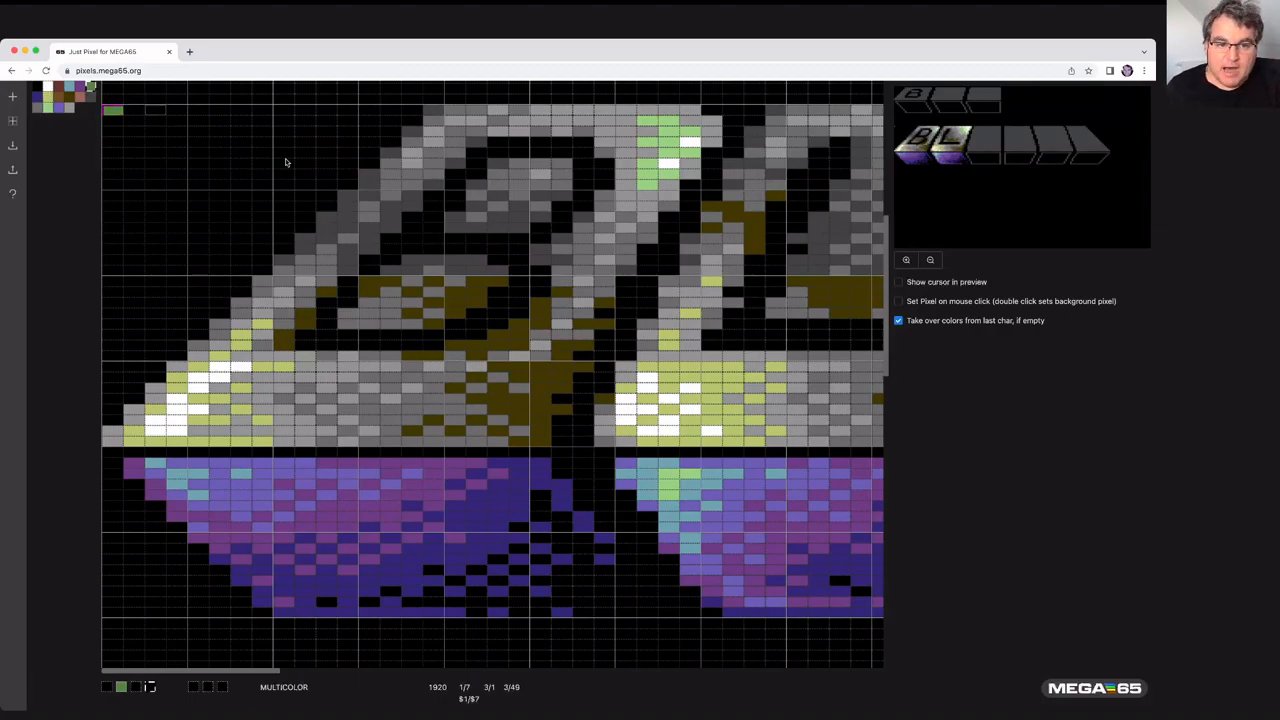
pyautogui.press('Left')
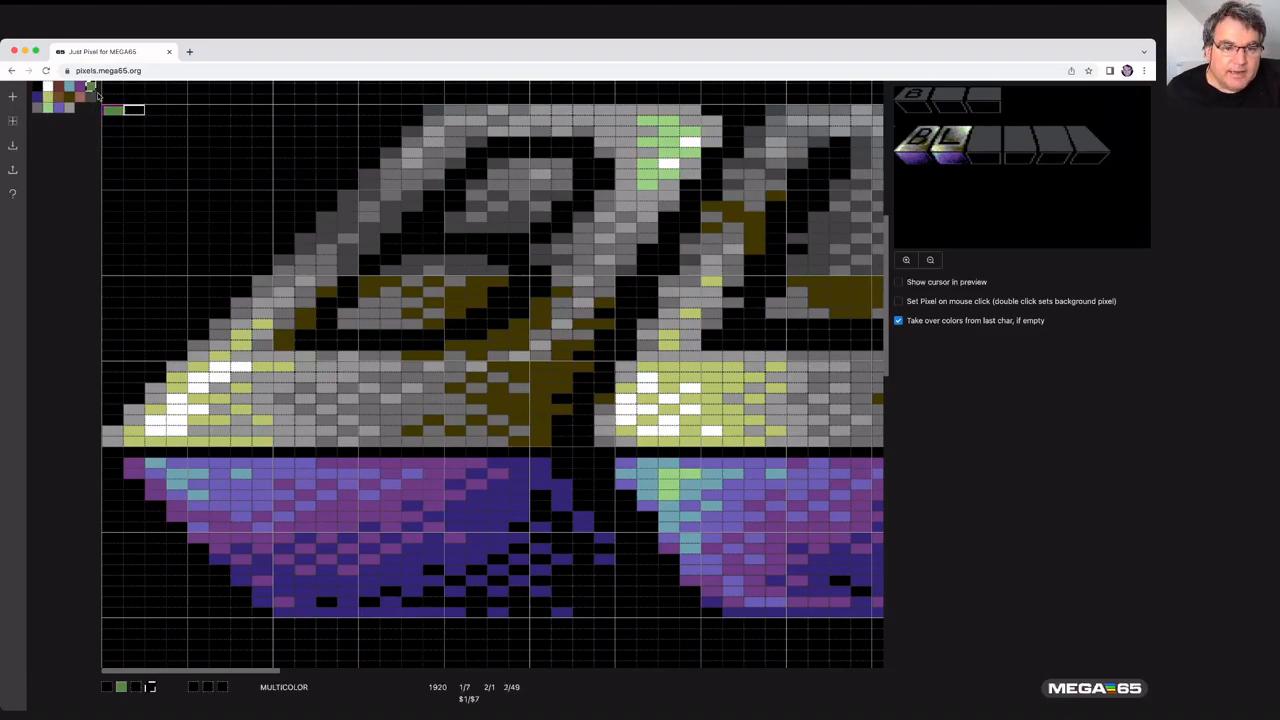
# - Inspect the uploaded image's characters by moving the cursor over it and scrolling around the canvas
pyautogui.press('Down')
pyautogui.press('Down')
pyautogui.press('Right')
pyautogui.press('Right')
pyautogui.press('Right')
pyautogui.press('Right')
pyautogui.press('Right')
pyautogui.press('Right')
pyautogui.press('Right')
pyautogui.press('Right')
pyautogui.press('Right')
pyautogui.press('Right')
pyautogui.press('Right')
pyautogui.press('Right')
pyautogui.press('Right')
pyautogui.press('Right')
pyautogui.press('Right')
pyautogui.press('Right')
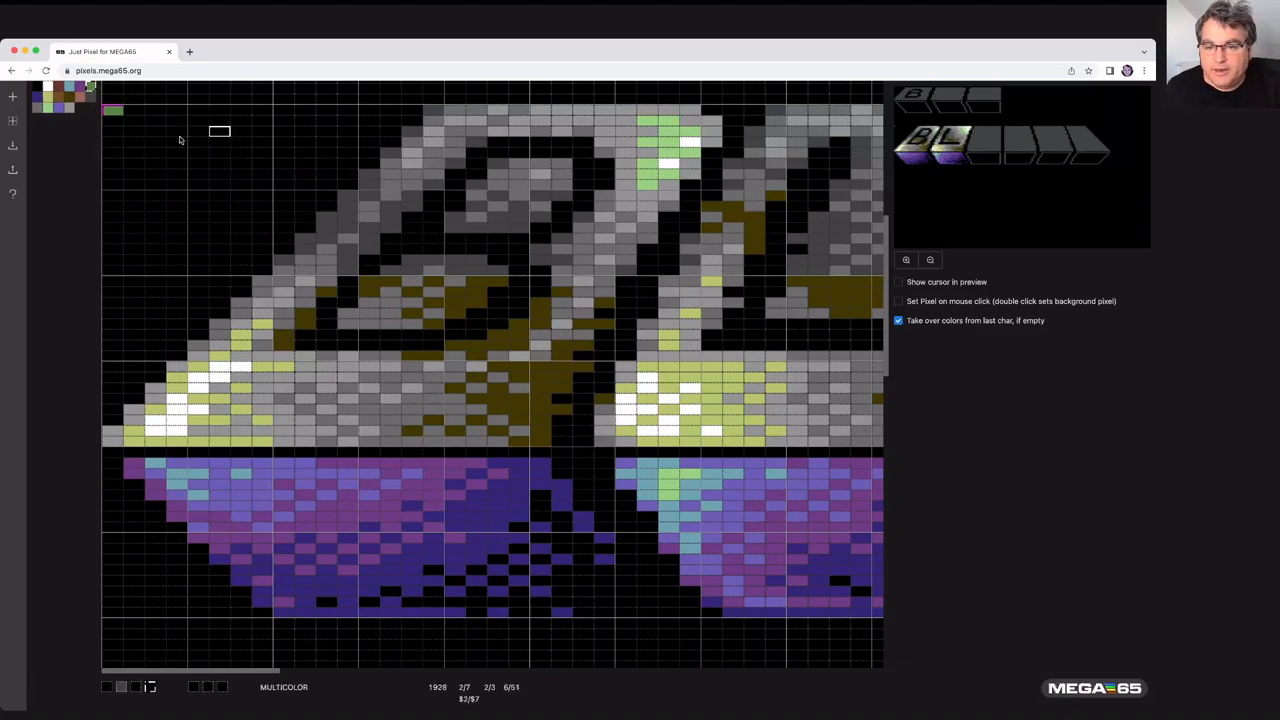
pyautogui.press('Down')
pyautogui.press('Down')
pyautogui.press('Down')
pyautogui.press('Down')
pyautogui.press('Down')
pyautogui.press('Down')
pyautogui.press('Down')
pyautogui.press('Down')
pyautogui.press('Down')
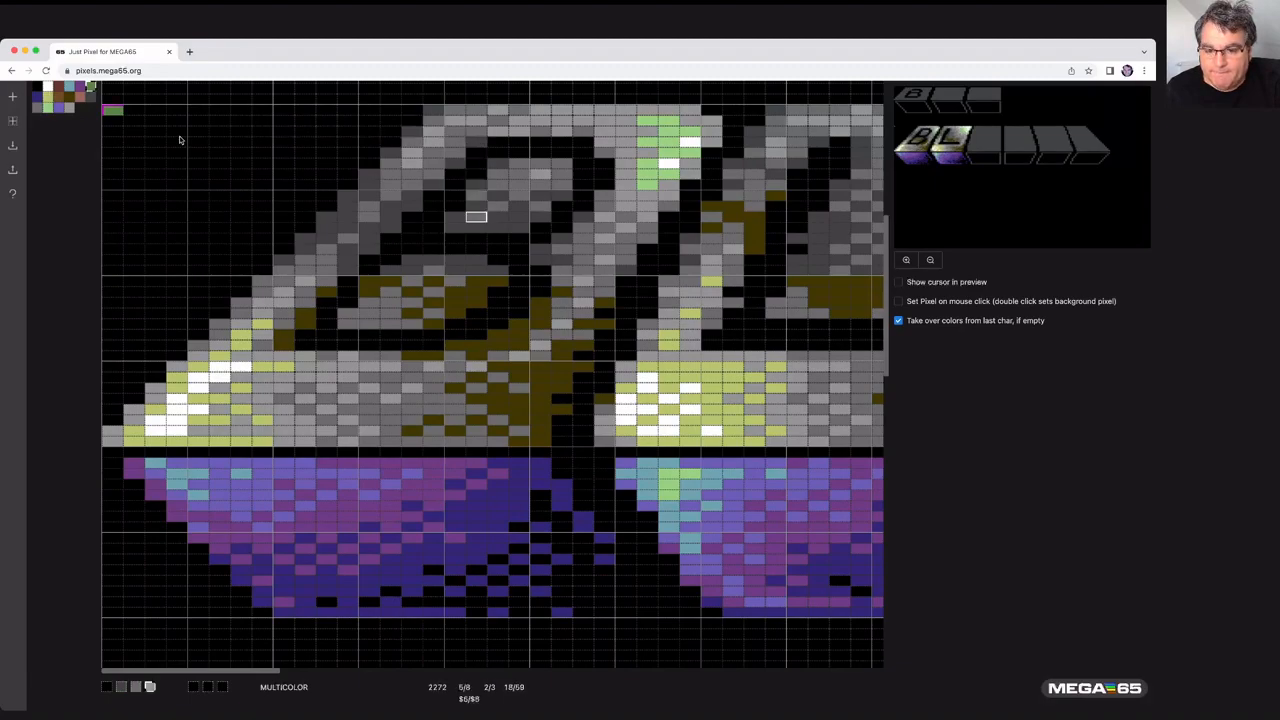
pyautogui.press('Down')
pyautogui.press('Down')
pyautogui.press('Down')
pyautogui.press('Down')
pyautogui.press('Down')
pyautogui.press('Down')
pyautogui.press('Down')
pyautogui.press('Down')
pyautogui.press('Down')
pyautogui.press('Down')
pyautogui.press('Down')
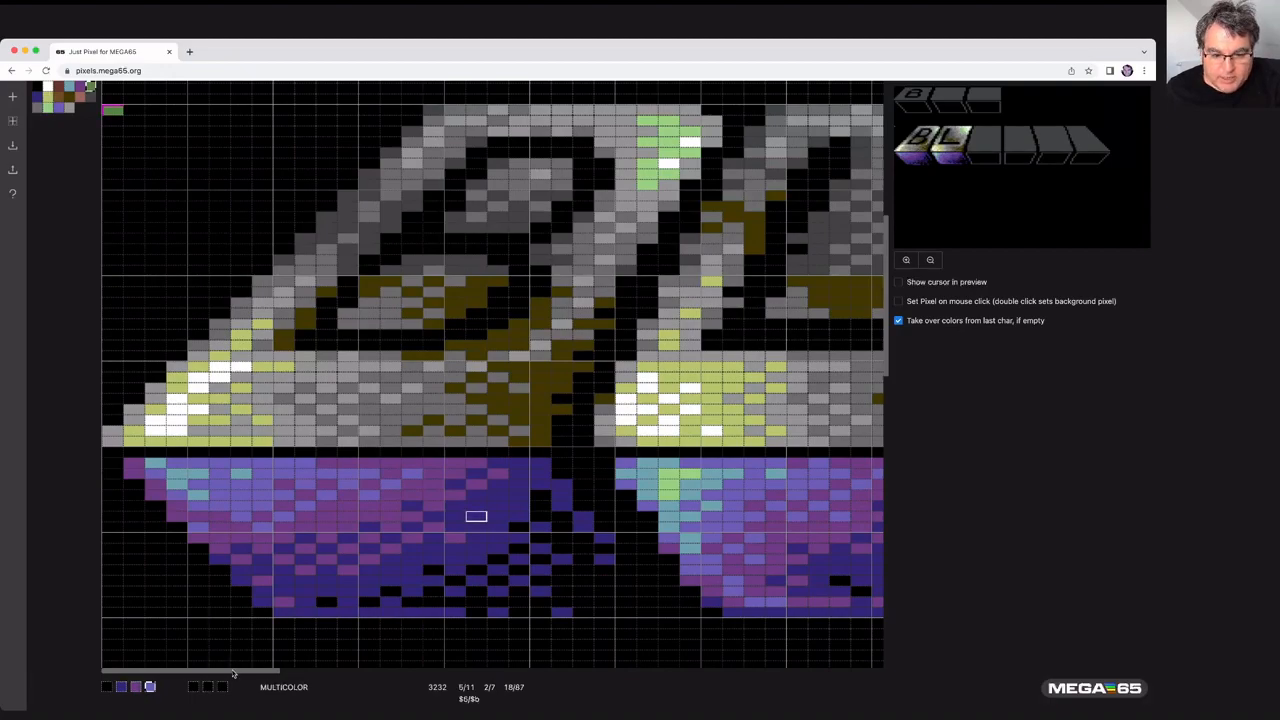
pyautogui.moveTo(233, 670); pyautogui.dragTo(330, 672)
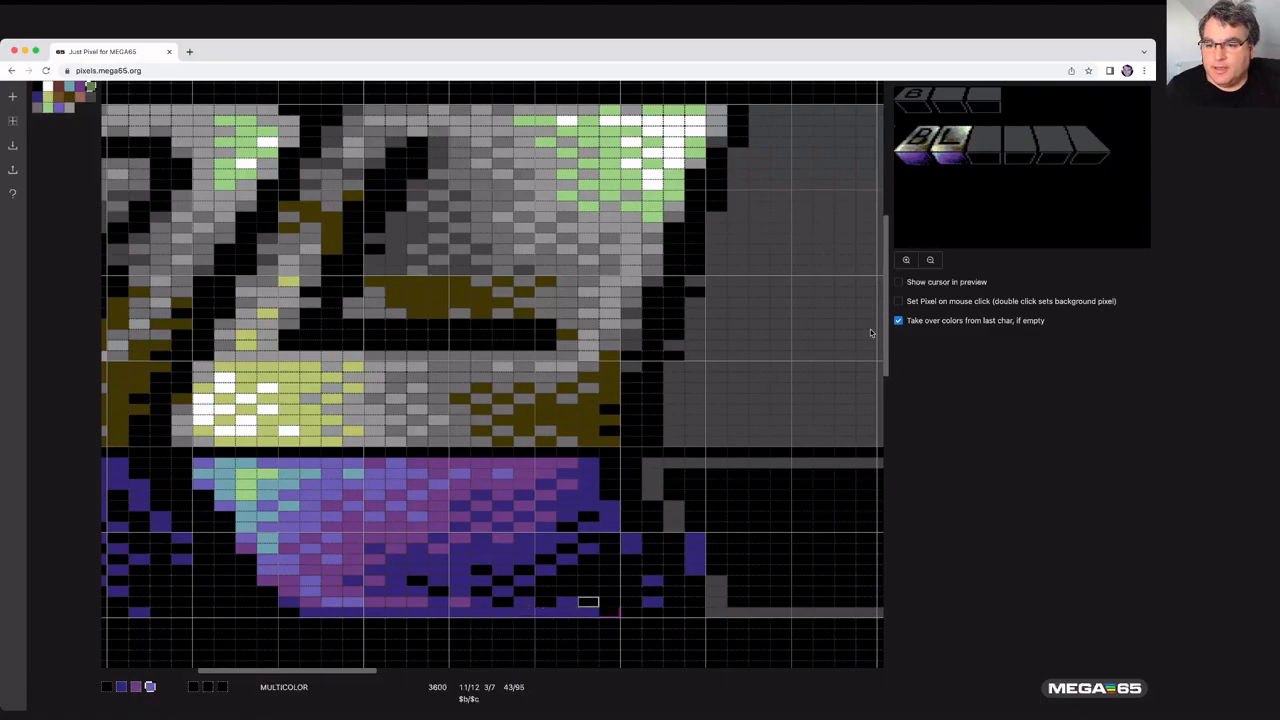
pyautogui.moveTo(887, 326); pyautogui.dragTo(890, 364)
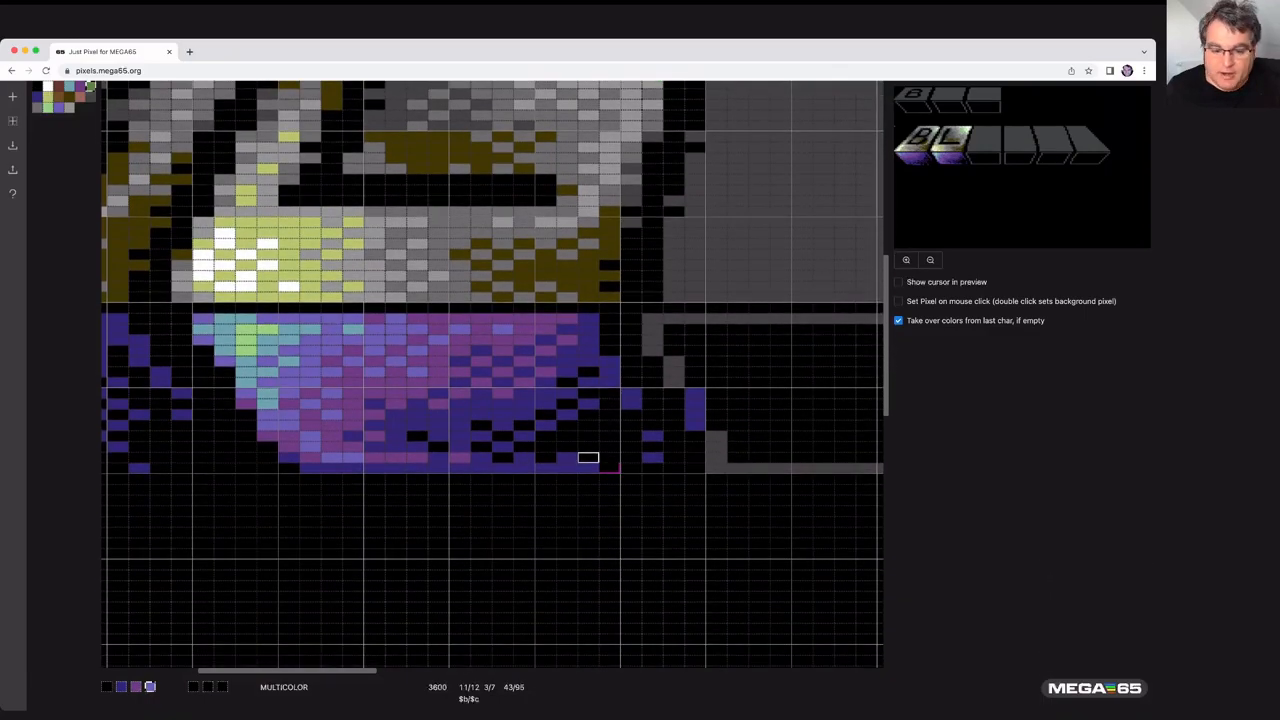
pyautogui.moveTo(315, 671); pyautogui.dragTo(216, 664)
# - Paste the clipboard contents at the cursor in the empty area below the image, and zoom the preview in and back out
pyautogui.scroll(-1, 238, 584)
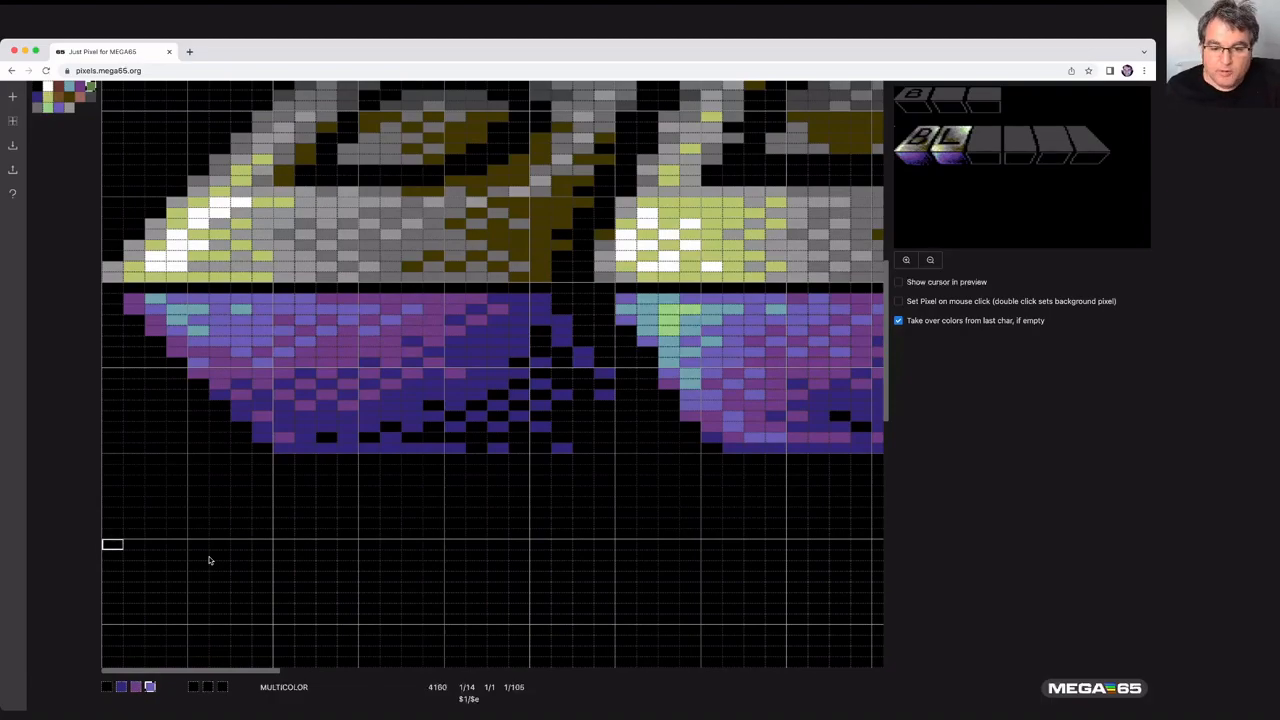
pyautogui.press('super+v')
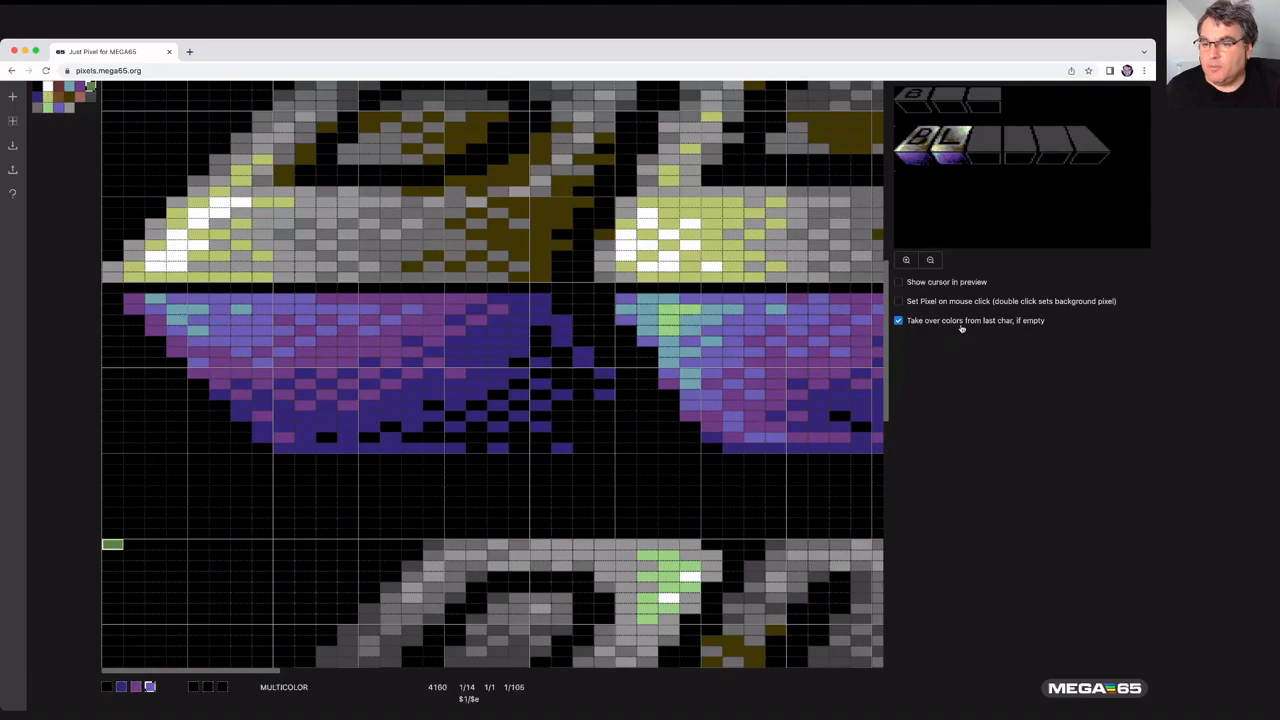
pyautogui.click(906, 260)
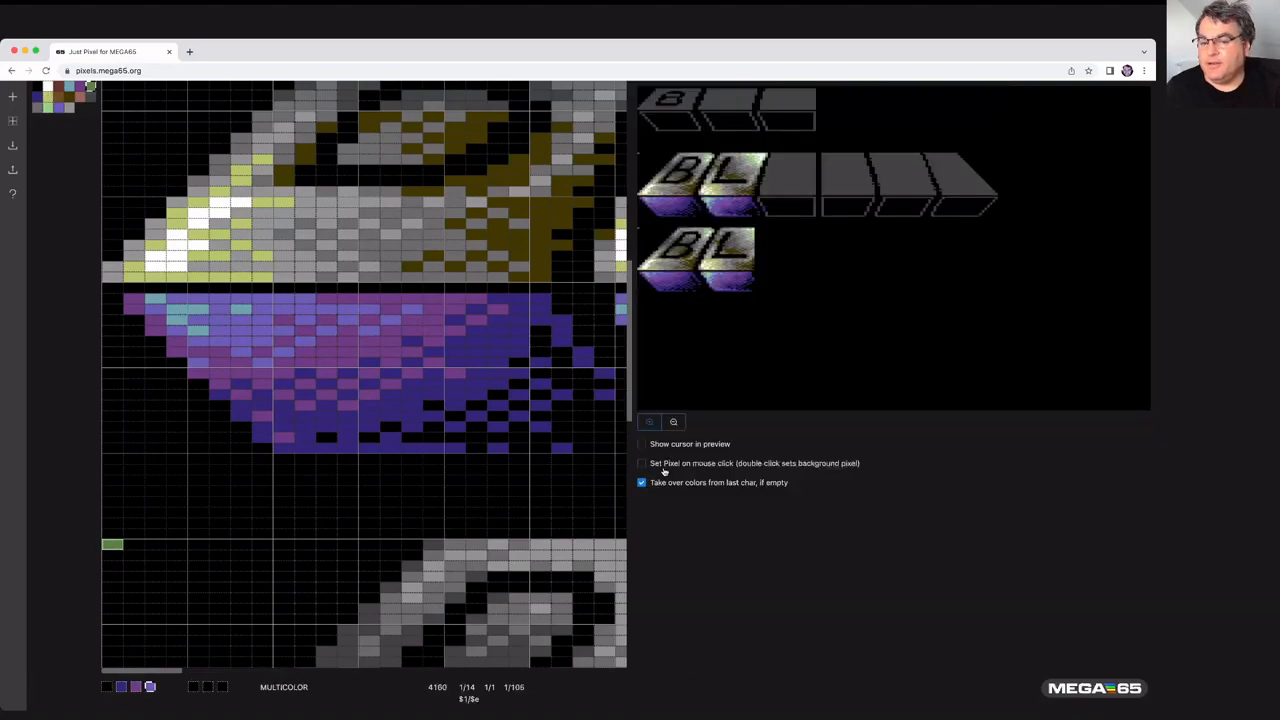
pyautogui.click(673, 421)
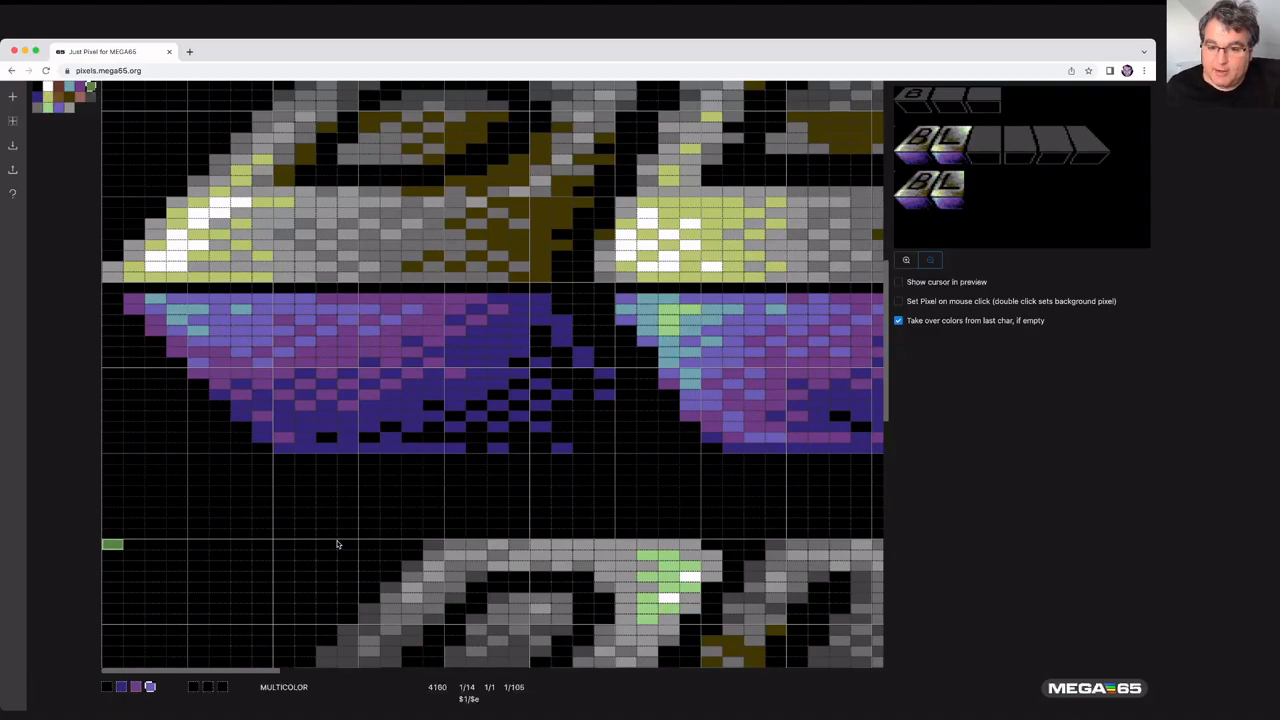
# - Paste the clipboard at the cursor using the vertically paste mode, and zoom the preview in and back out
pyautogui.press('super+v')
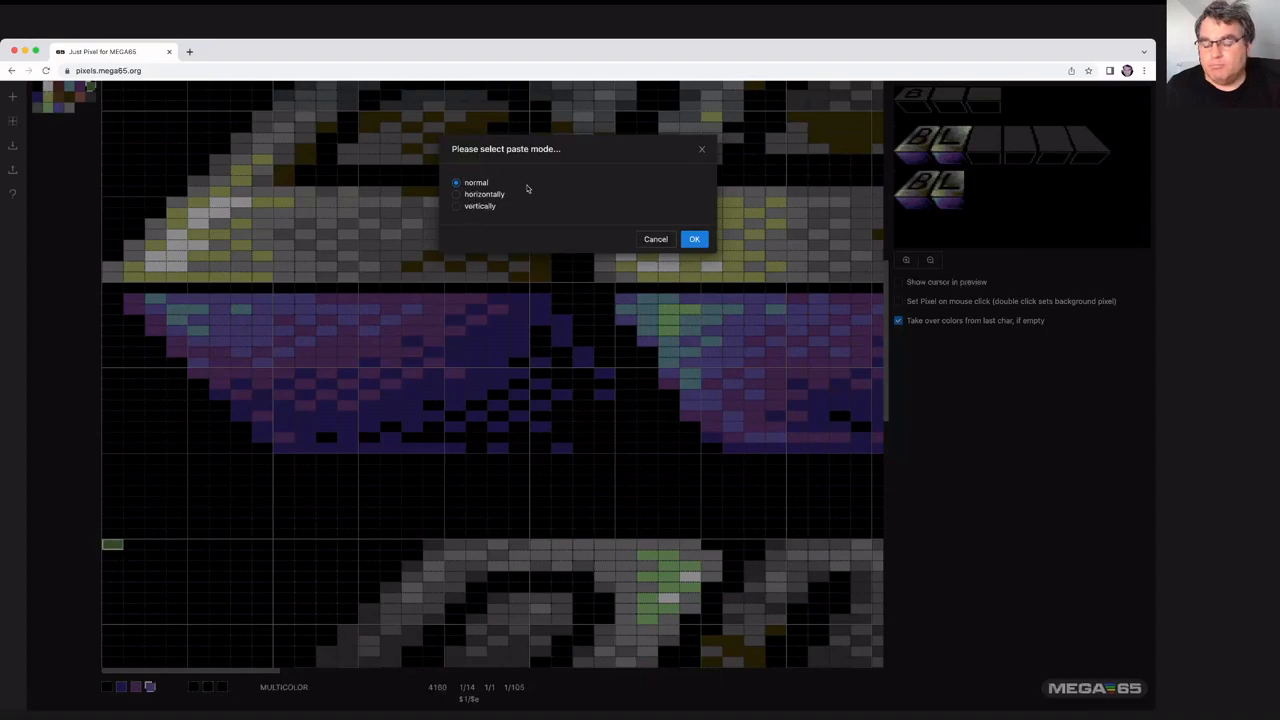
pyautogui.click(458, 207)
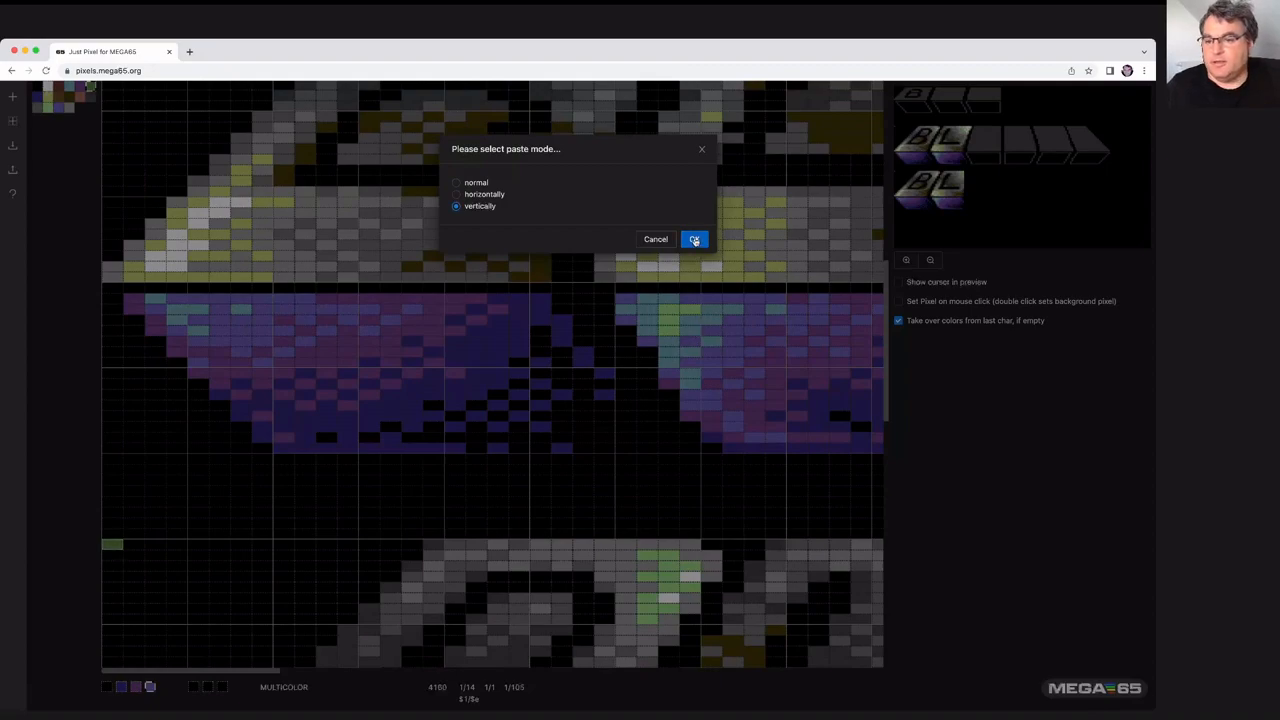
pyautogui.click(695, 240)
pyautogui.click(906, 261)
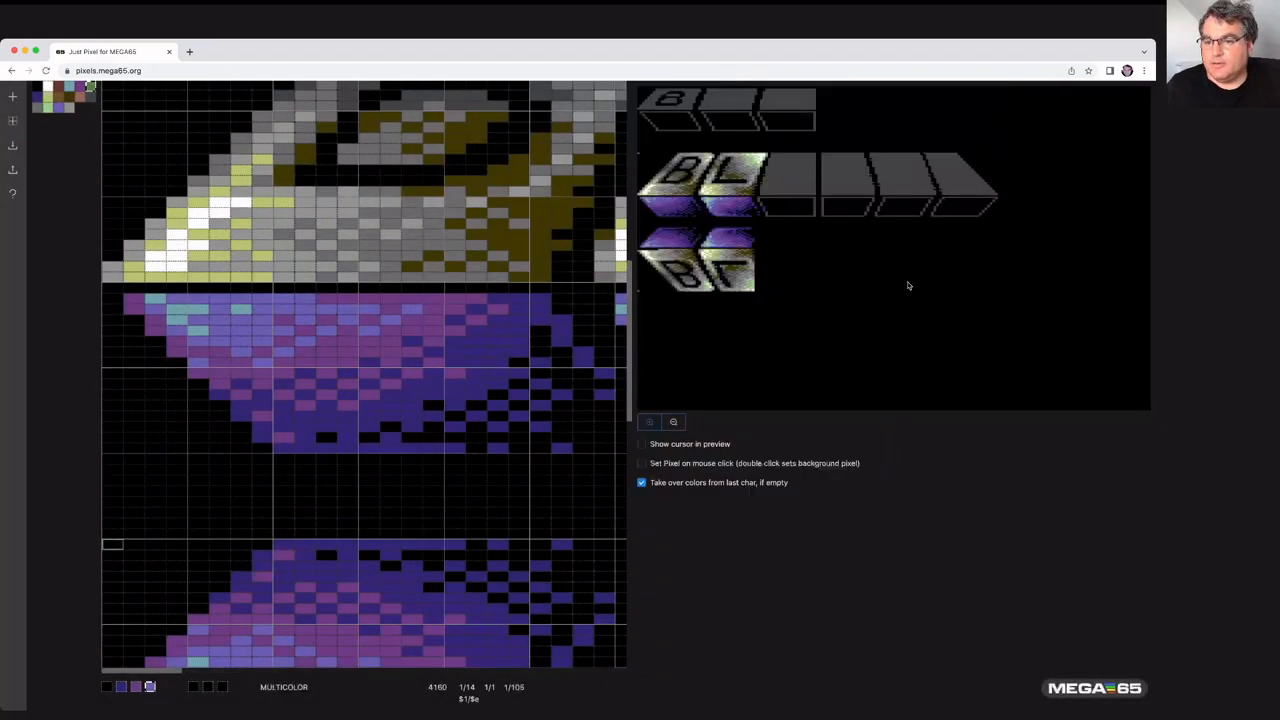
pyautogui.click(673, 421)
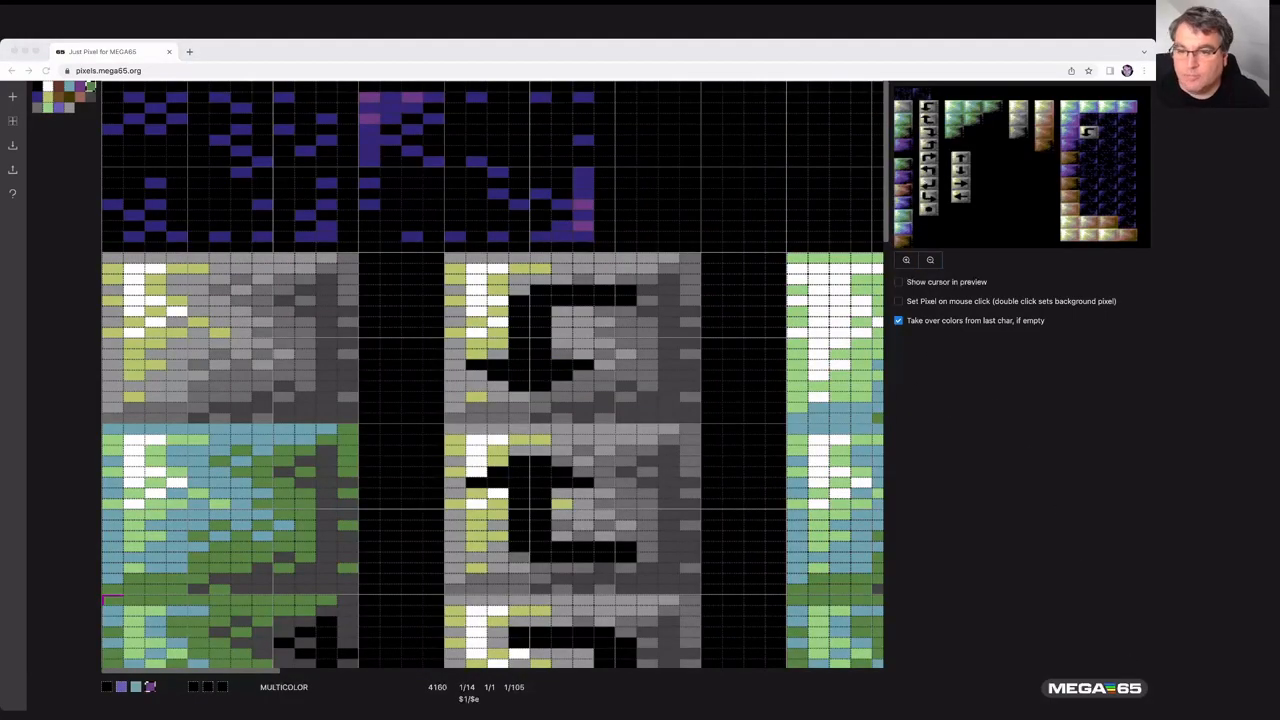
# - Set a mark at the top-left character of the lower image and move the cursor right and down to span a block of characters
pyautogui.click(707, 52)
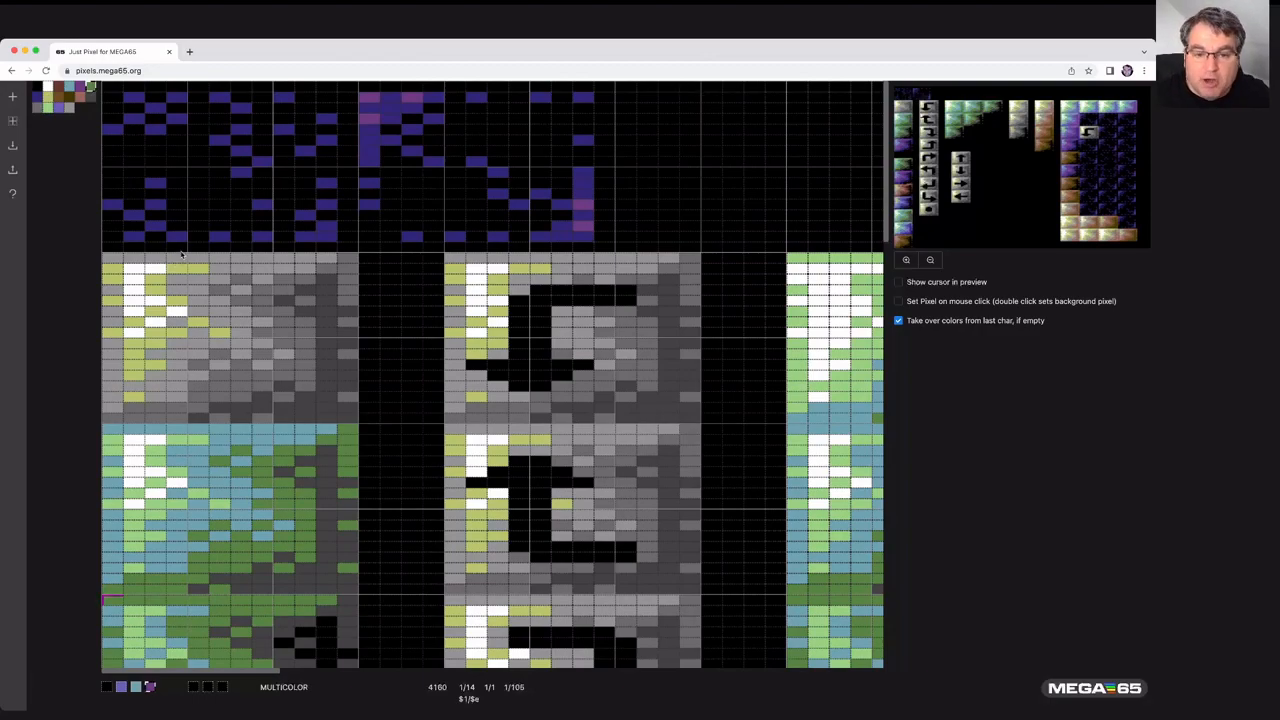
pyautogui.press('Down')
pyautogui.press('Right')
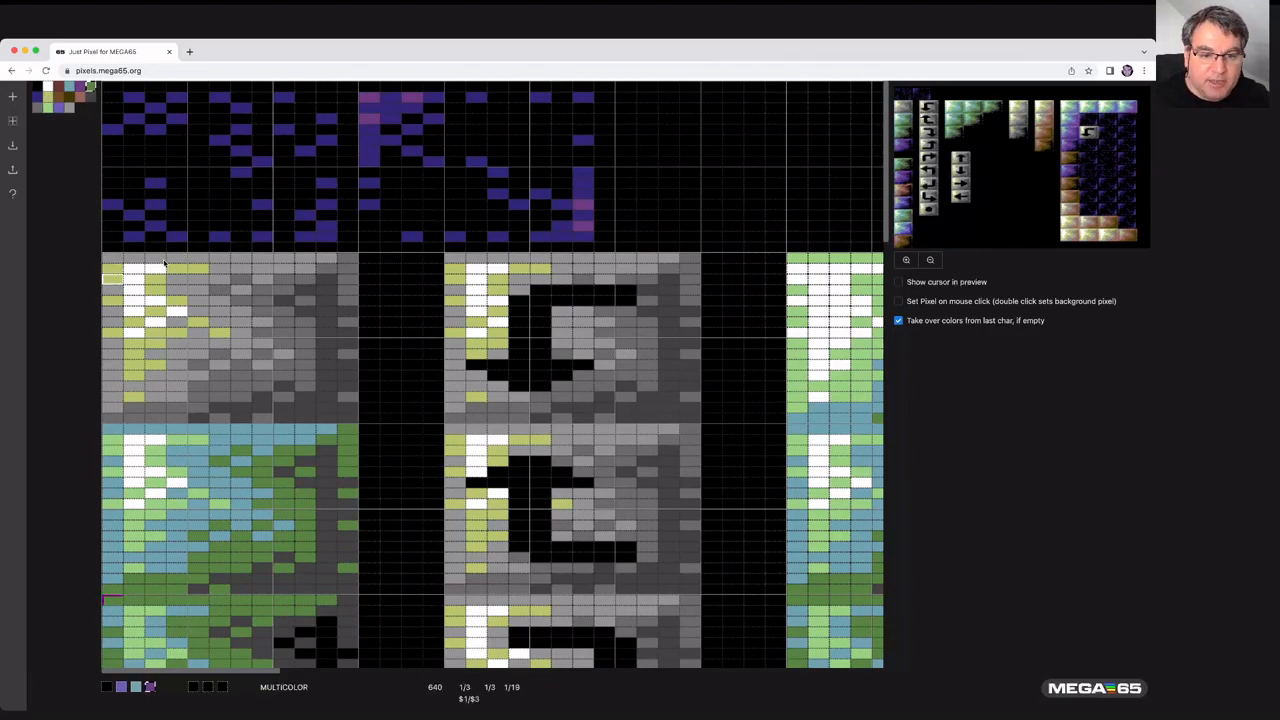
pyautogui.press('Up')
pyautogui.press('Left')
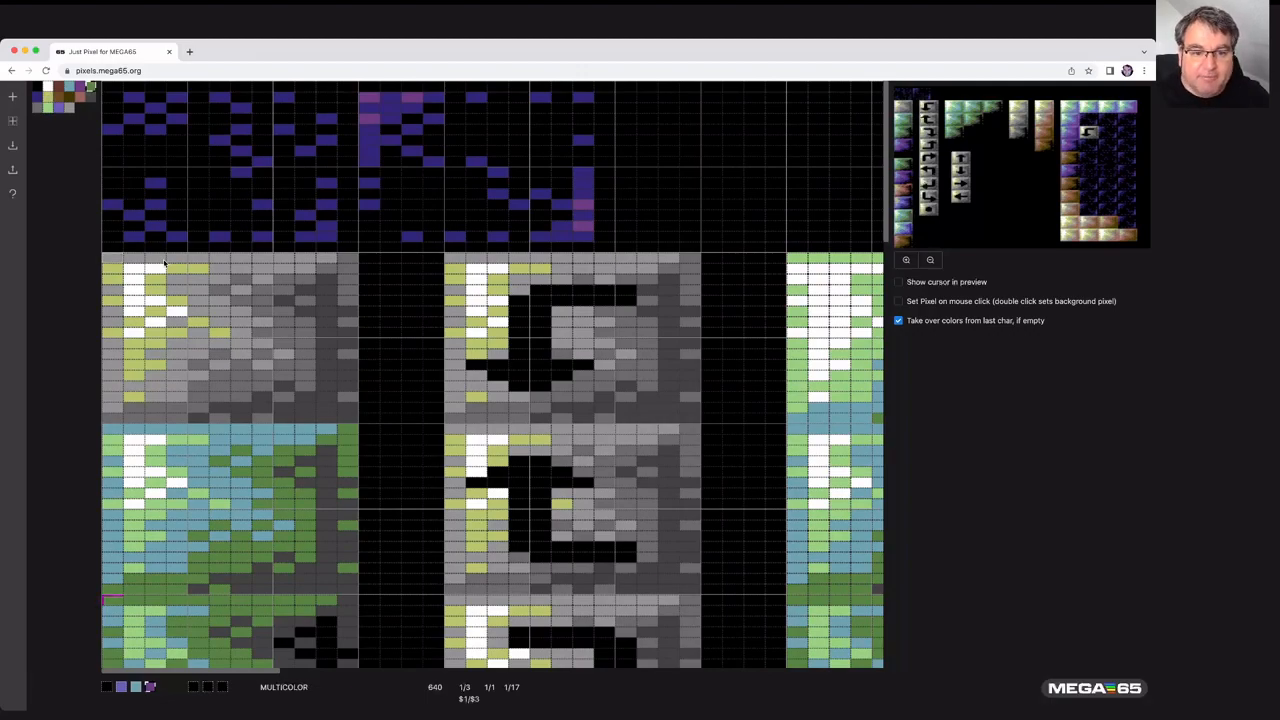
pyautogui.press('m')
pyautogui.press('Down')
pyautogui.press('Down')
pyautogui.press('Right')
pyautogui.press('Right')
pyautogui.press('Right')
pyautogui.press('Right')
pyautogui.press('Right')
pyautogui.press('Right')
pyautogui.press('Down')
pyautogui.press('Down')
pyautogui.press('Down')
pyautogui.press('Down')
pyautogui.press('Down')
pyautogui.press('Down')
pyautogui.press('Right')
pyautogui.press('Right')
pyautogui.press('Right')
pyautogui.press('Down')
pyautogui.press('Down')
pyautogui.press('Down')
pyautogui.press('Down')
pyautogui.press('Down')
pyautogui.press('Right')
pyautogui.press('Right')
pyautogui.press('Down')
pyautogui.press('Right')
pyautogui.press('Down')
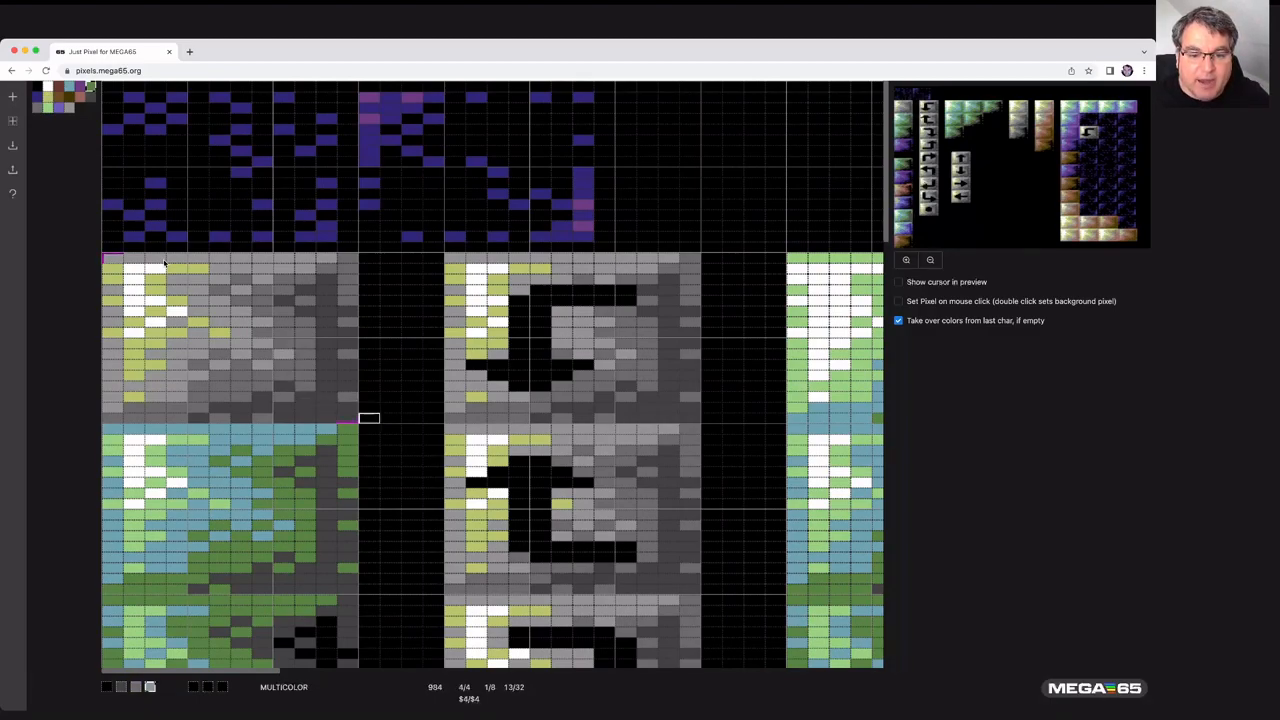
pyautogui.press('Right')
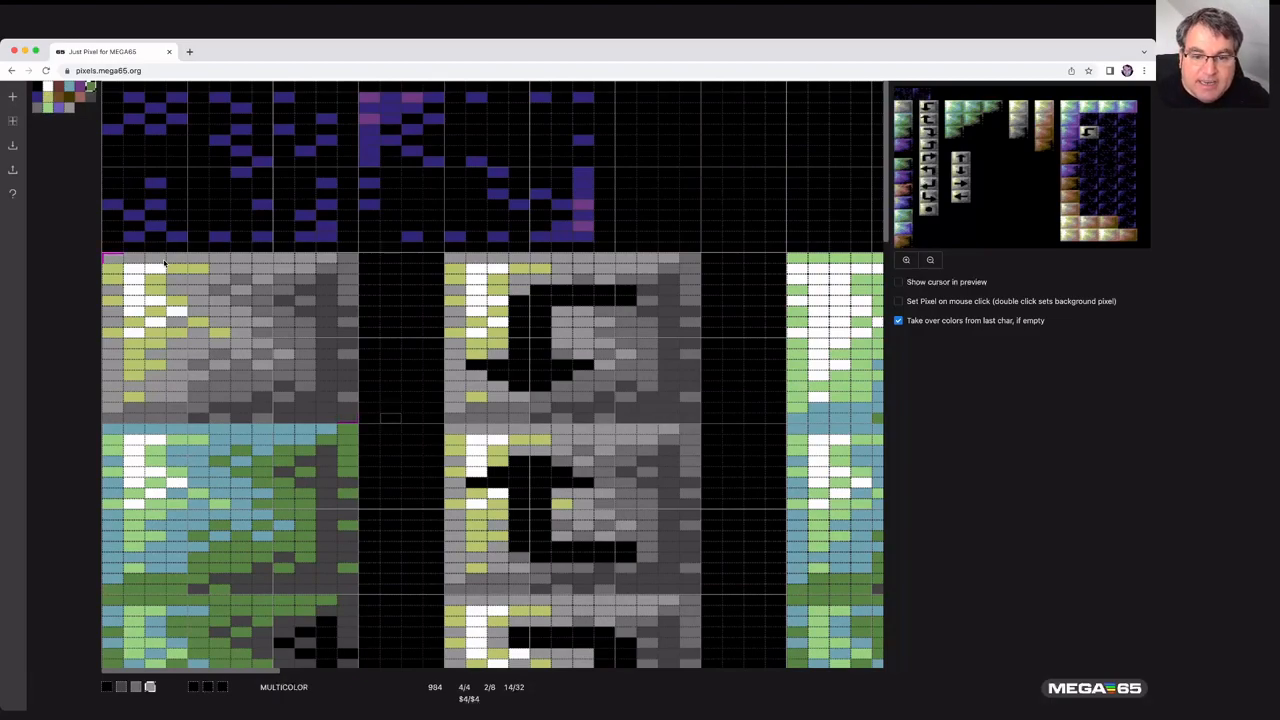
# - Open the Byte Dumper for the marked block and switch its output through ACME, KickAss and BASIC, ending on KickAss
pyautogui.press('d')
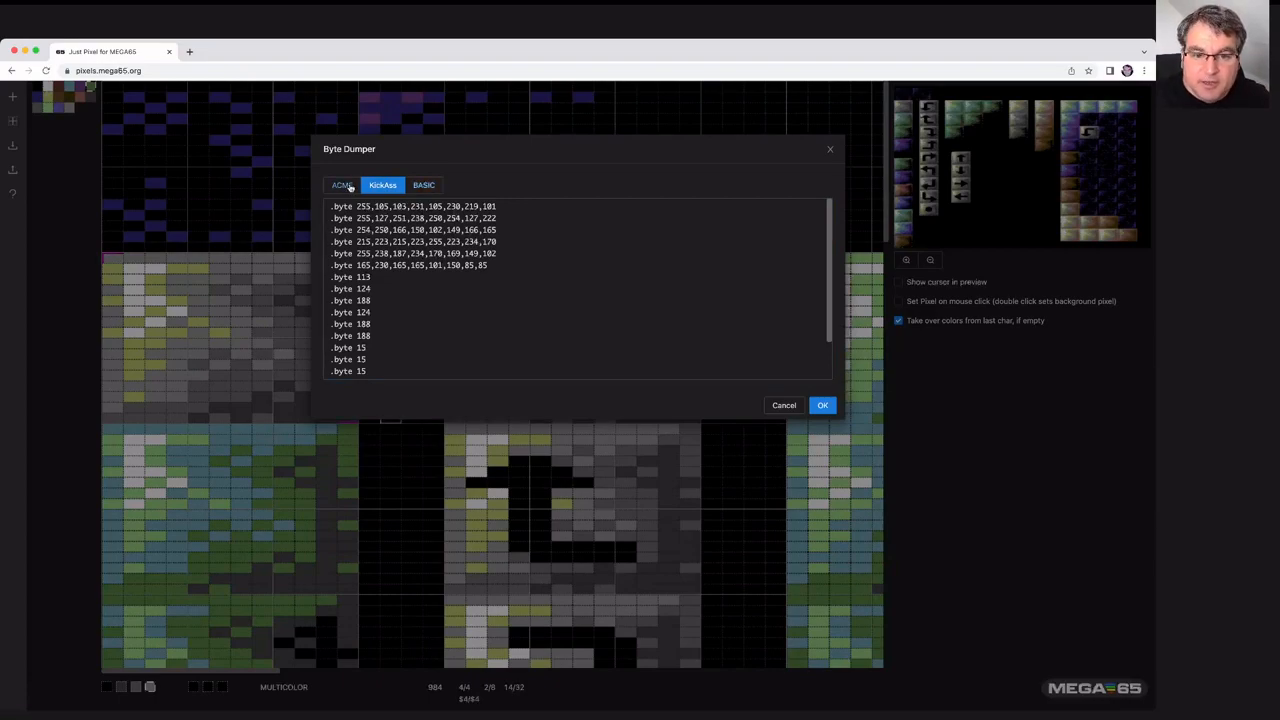
pyautogui.click(346, 186)
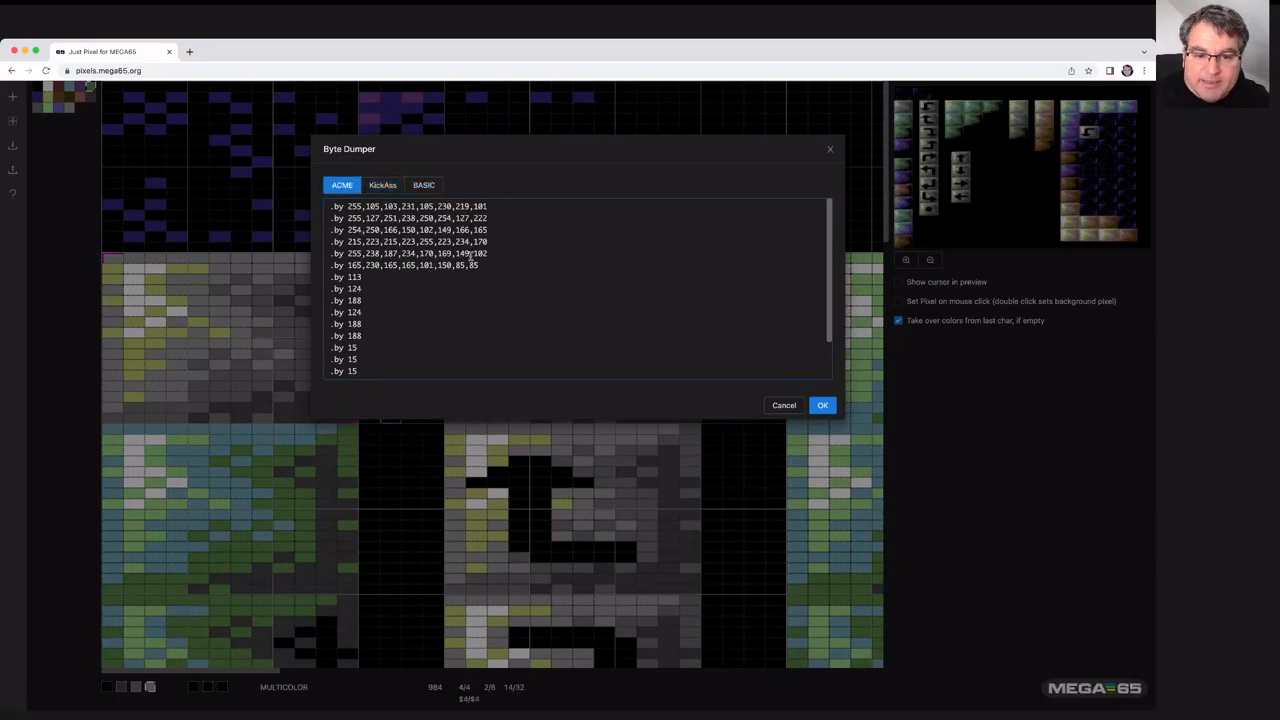
pyautogui.click(384, 186)
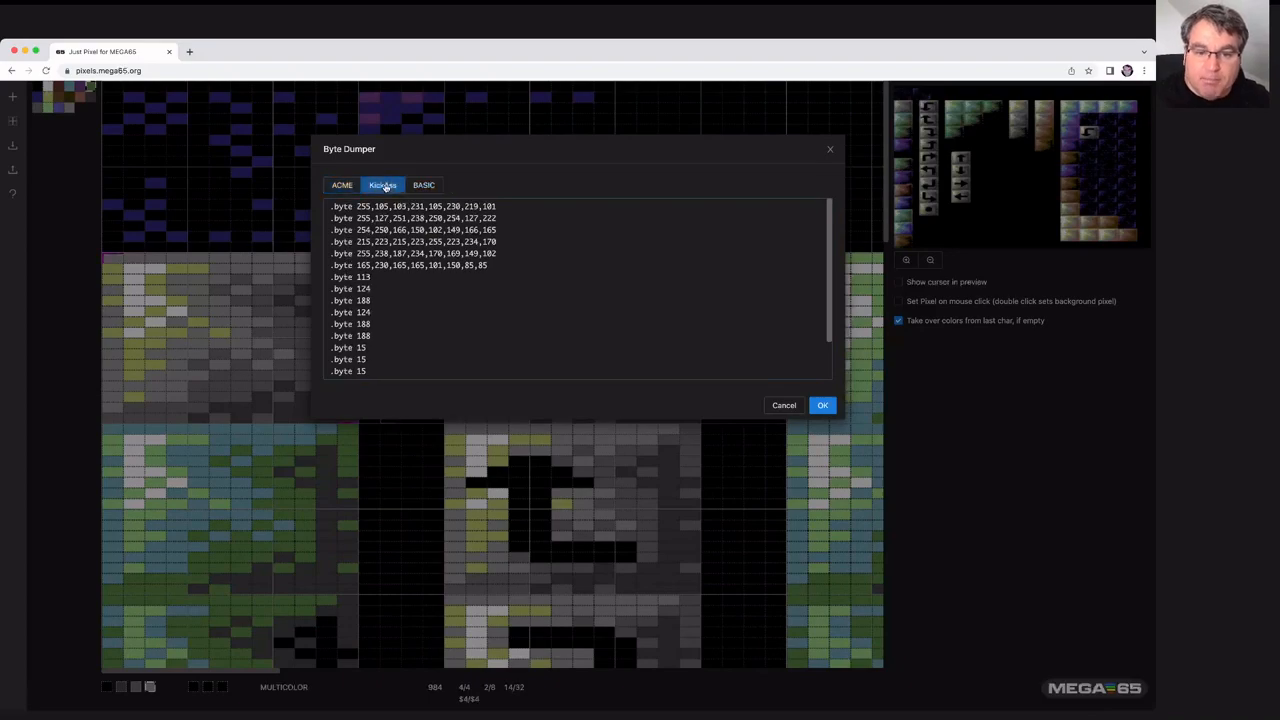
pyautogui.click(433, 189)
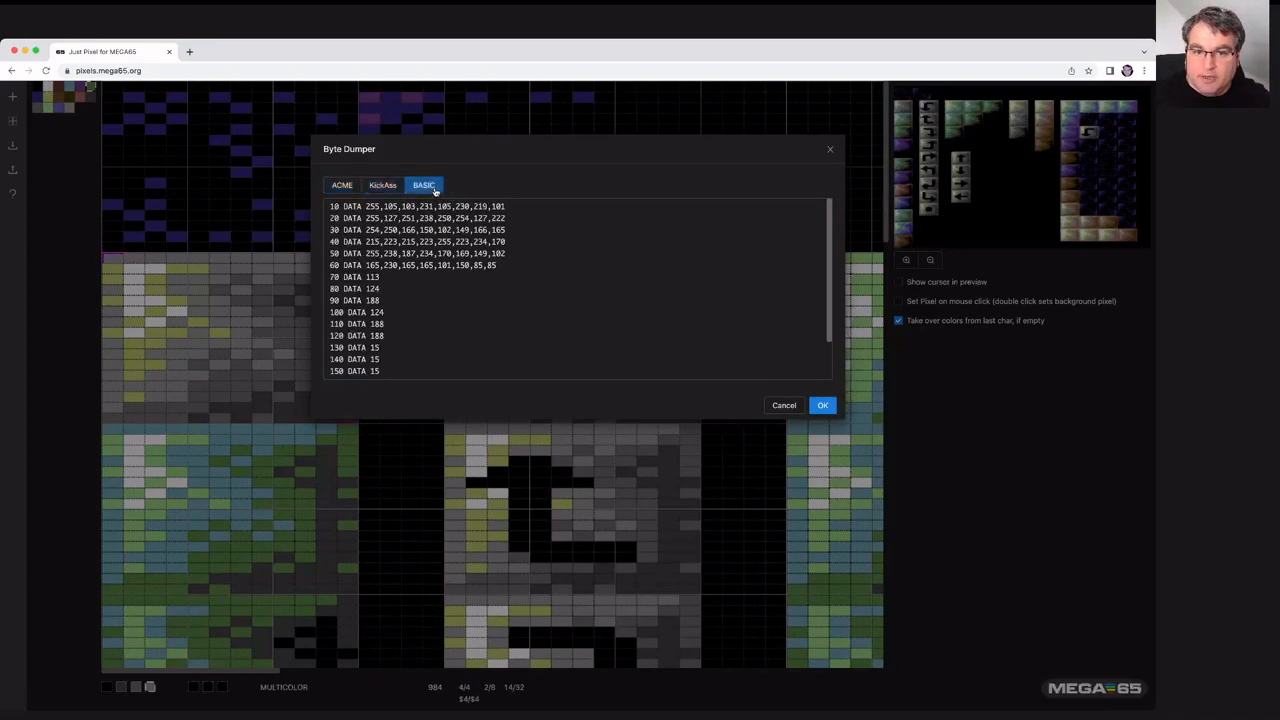
pyautogui.click(382, 186)
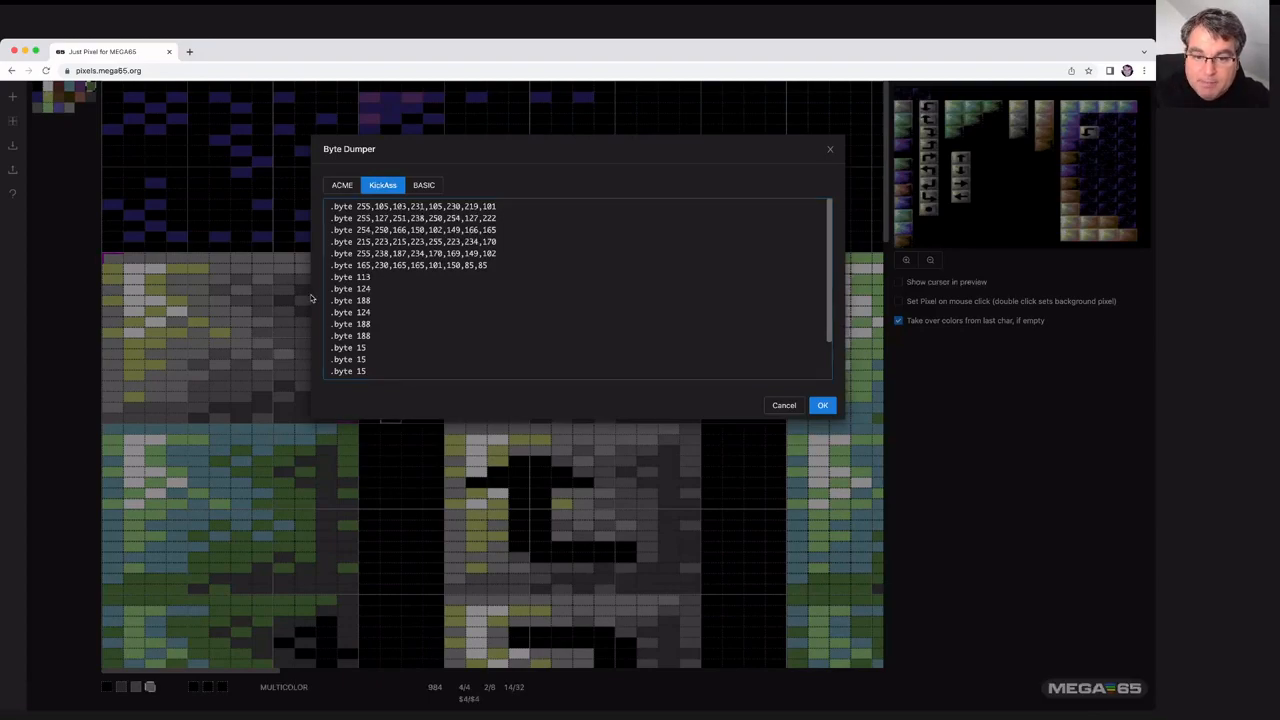
# - Select the dumped KickAss byte lines in the Byte Dumper text
pyautogui.moveTo(468, 255); pyautogui.dragTo(344, 206)
pyautogui.moveTo(357, 277); pyautogui.dragTo(328, 302)
pyautogui.scroll(-2, 442, 350)
pyautogui.scroll(2, 437, 323)
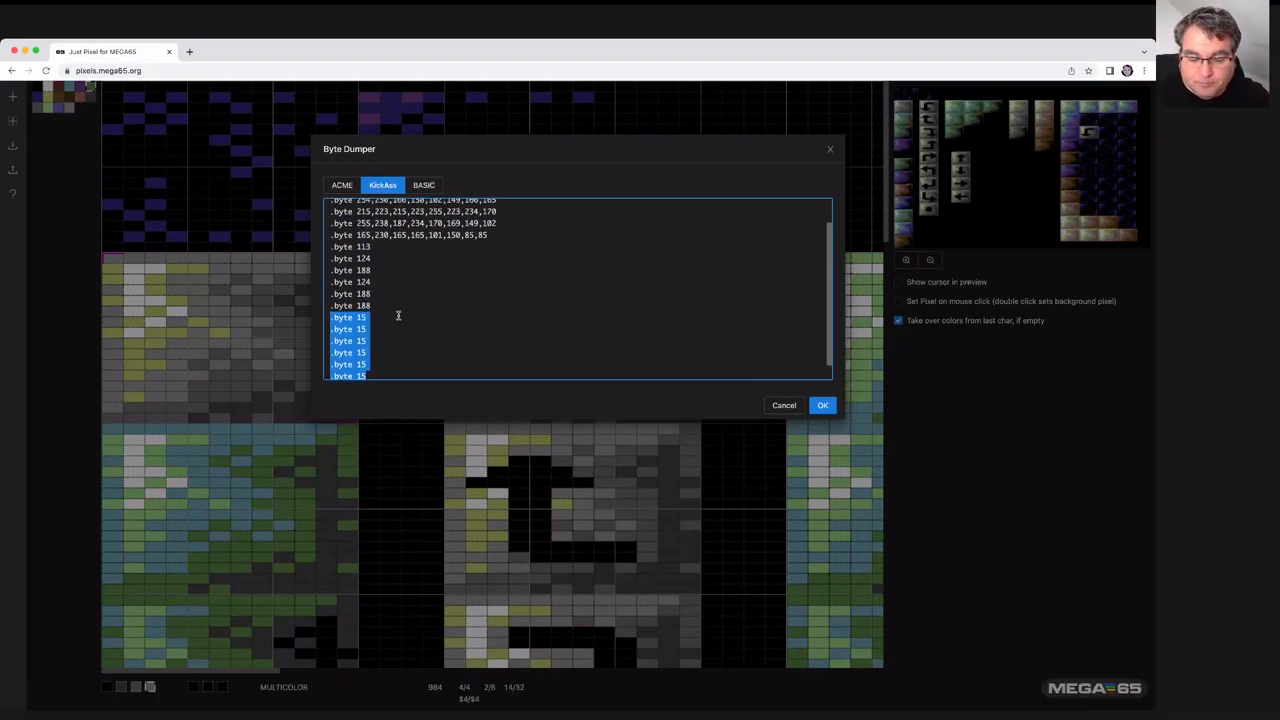
pyautogui.scroll(-2, 386, 343)
pyautogui.click(378, 369)
pyautogui.moveTo(378, 369); pyautogui.dragTo(280, 186)
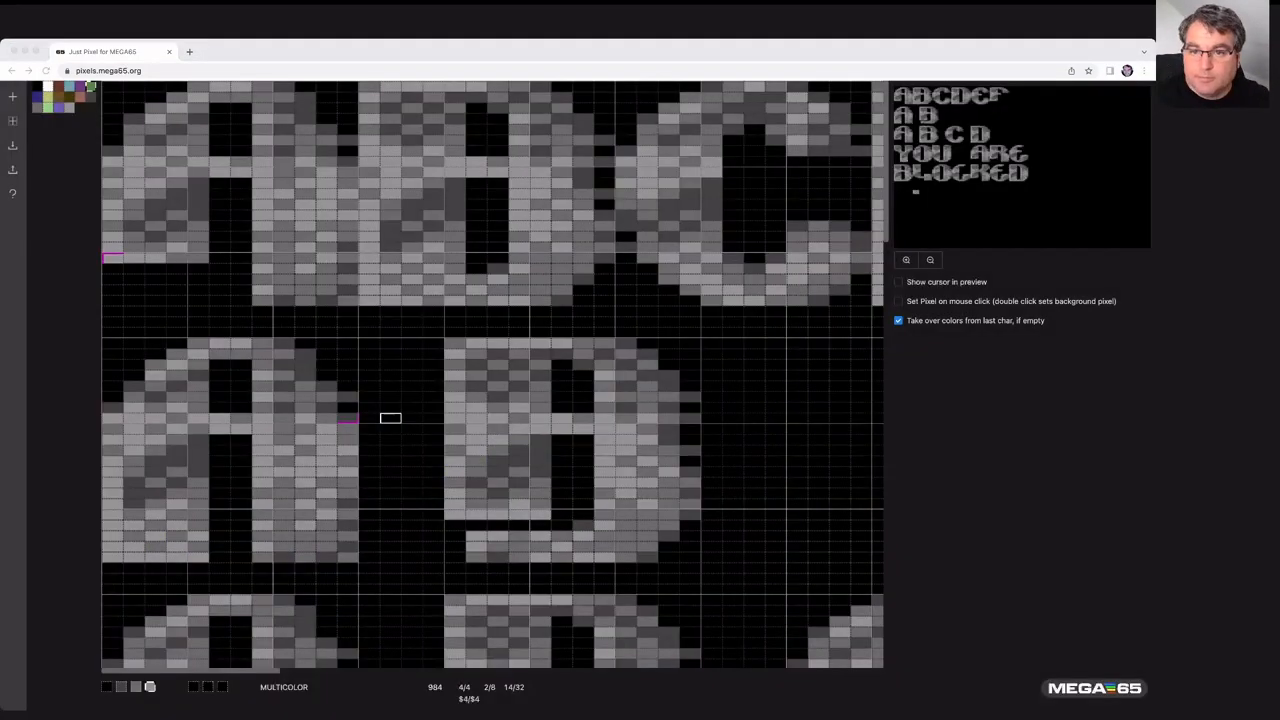
# - Move the cursor around the lettered image to mark a sprite-sized block of characters
pyautogui.click(727, 50)
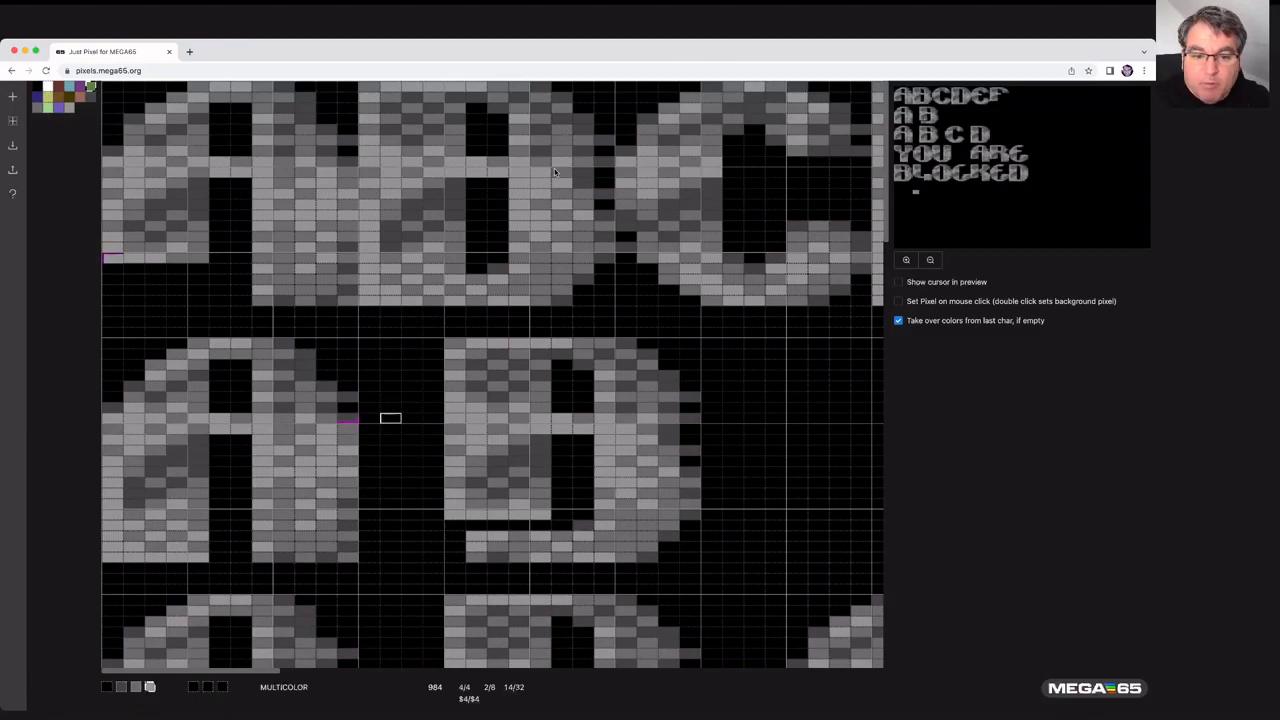
pyautogui.press('Left')
pyautogui.press('Left')
pyautogui.press('Left')
pyautogui.press('Left')
pyautogui.press('Left')
pyautogui.press('Left')
pyautogui.press('Left')
pyautogui.press('Up')
pyautogui.press('Up')
pyautogui.press('Up')
pyautogui.press('Left')
pyautogui.press('Left')
pyautogui.press('Left')
pyautogui.press('Left')
pyautogui.press('Up')
pyautogui.press('Right')
pyautogui.press('Right')
pyautogui.press('Right')
pyautogui.press('Right')
pyautogui.press('Left')
pyautogui.press('Left')
pyautogui.press('Left')
pyautogui.press('Left')
pyautogui.press('Left')
pyautogui.press('Left')
pyautogui.press('Up')
pyautogui.press('Up')
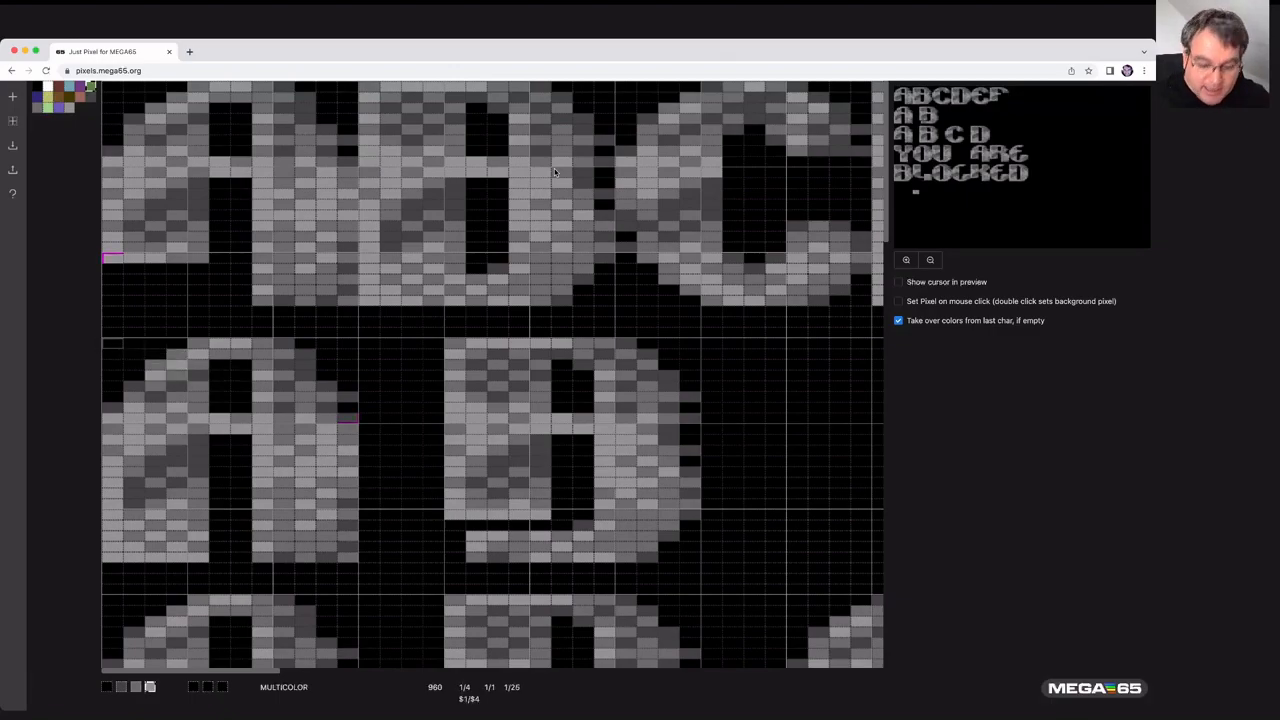
pyautogui.press('Down')
pyautogui.press('Down')
pyautogui.press('Down')
pyautogui.press('Down')
pyautogui.press('Down')
pyautogui.press('Down')
pyautogui.press('Down')
pyautogui.press('Down')
pyautogui.press('Down')
pyautogui.press('Down')
pyautogui.press('Down')
pyautogui.press('Down')
pyautogui.press('Down')
pyautogui.press('Down')
pyautogui.press('Down')
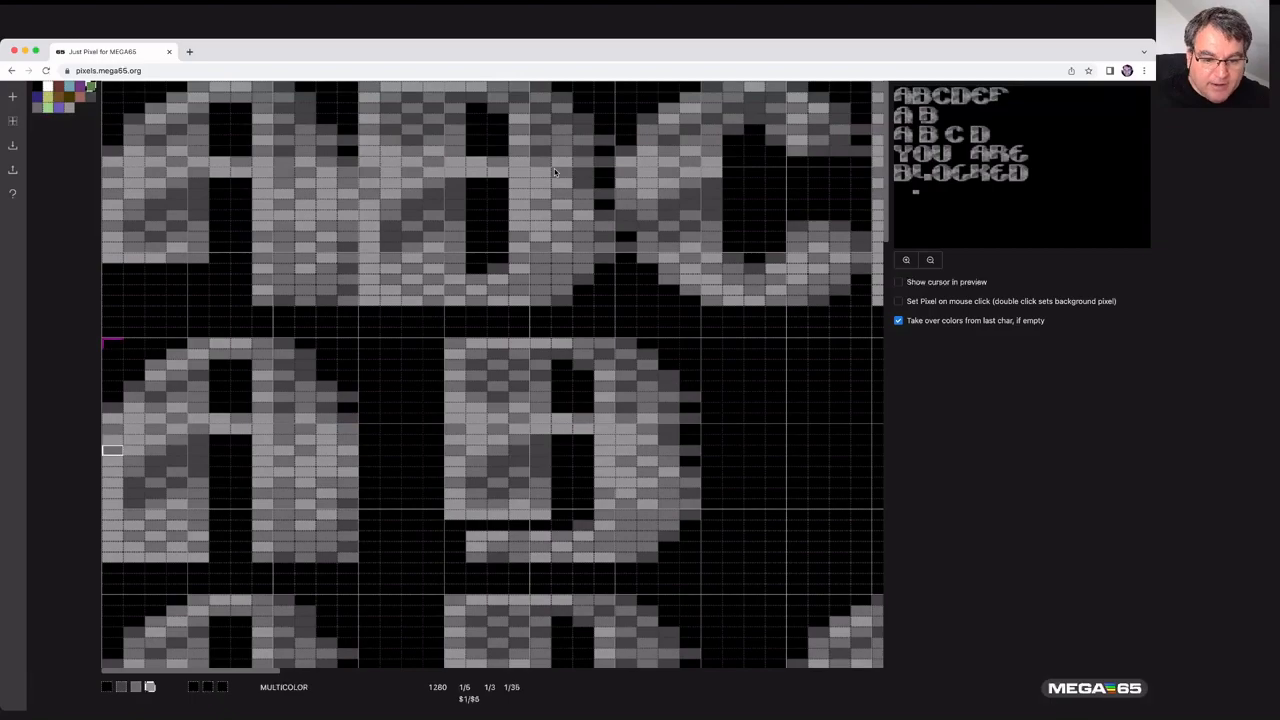
pyautogui.press('Down')
pyautogui.press('Right')
pyautogui.press('Right')
pyautogui.press('Right')
pyautogui.press('Right')
pyautogui.press('Right')
pyautogui.press('Right')
pyautogui.press('Right')
pyautogui.press('Right')
pyautogui.press('Right')
pyautogui.press('Down')
pyautogui.press('Down')
pyautogui.press('Right')
pyautogui.press('Right')
pyautogui.press('Right')
pyautogui.press('Right')
pyautogui.press('Right')
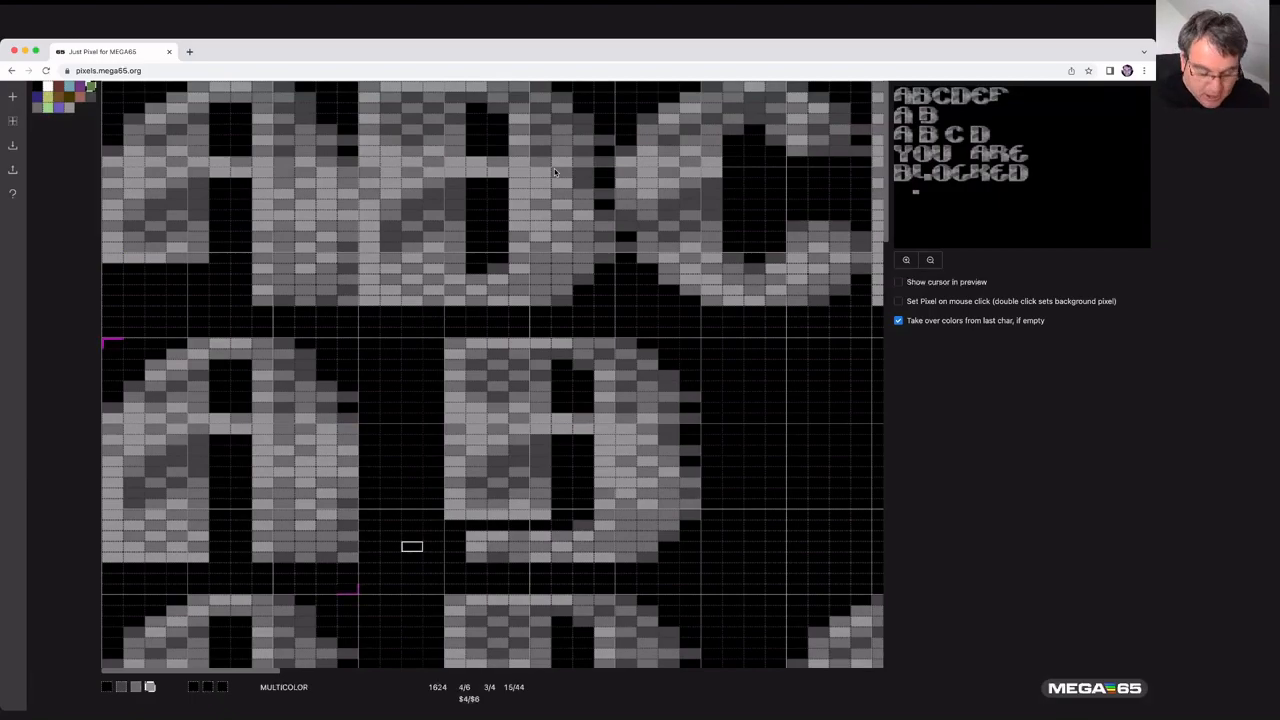
# - Dump the marked block as sprite data in KickAss format and scroll through the output
pyautogui.press('d')
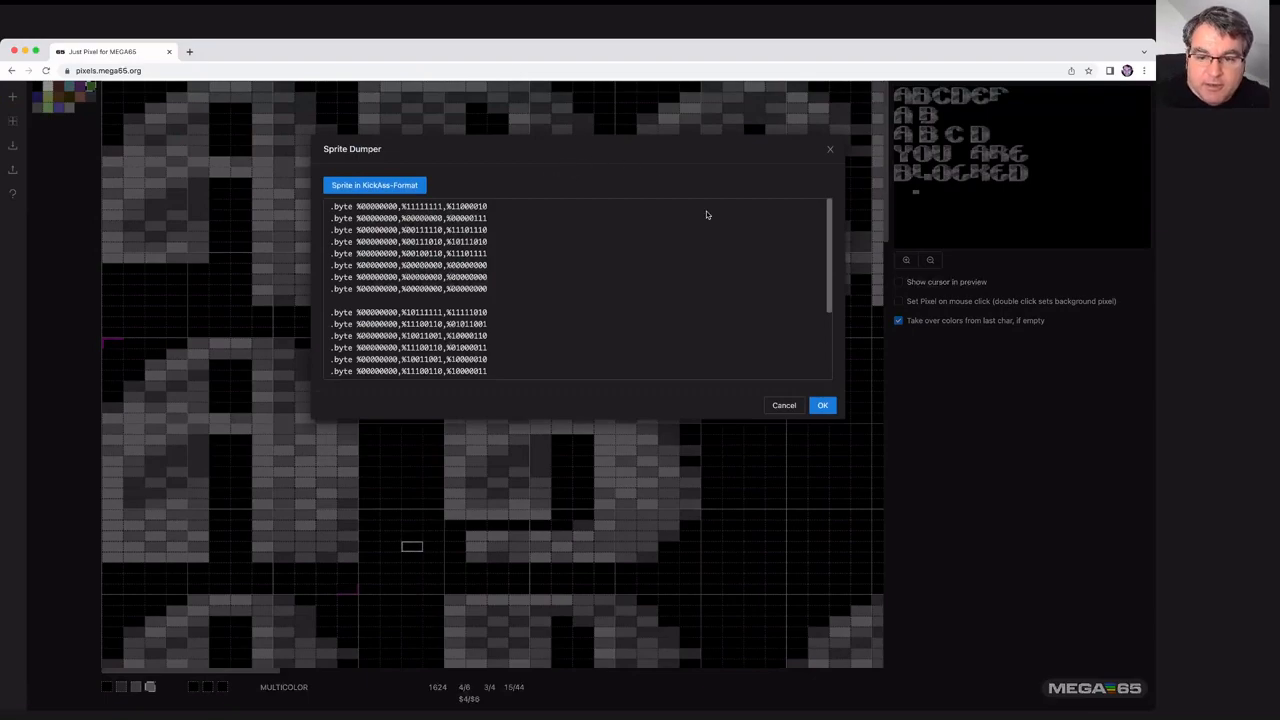
pyautogui.moveTo(830, 243); pyautogui.dragTo(823, 318)
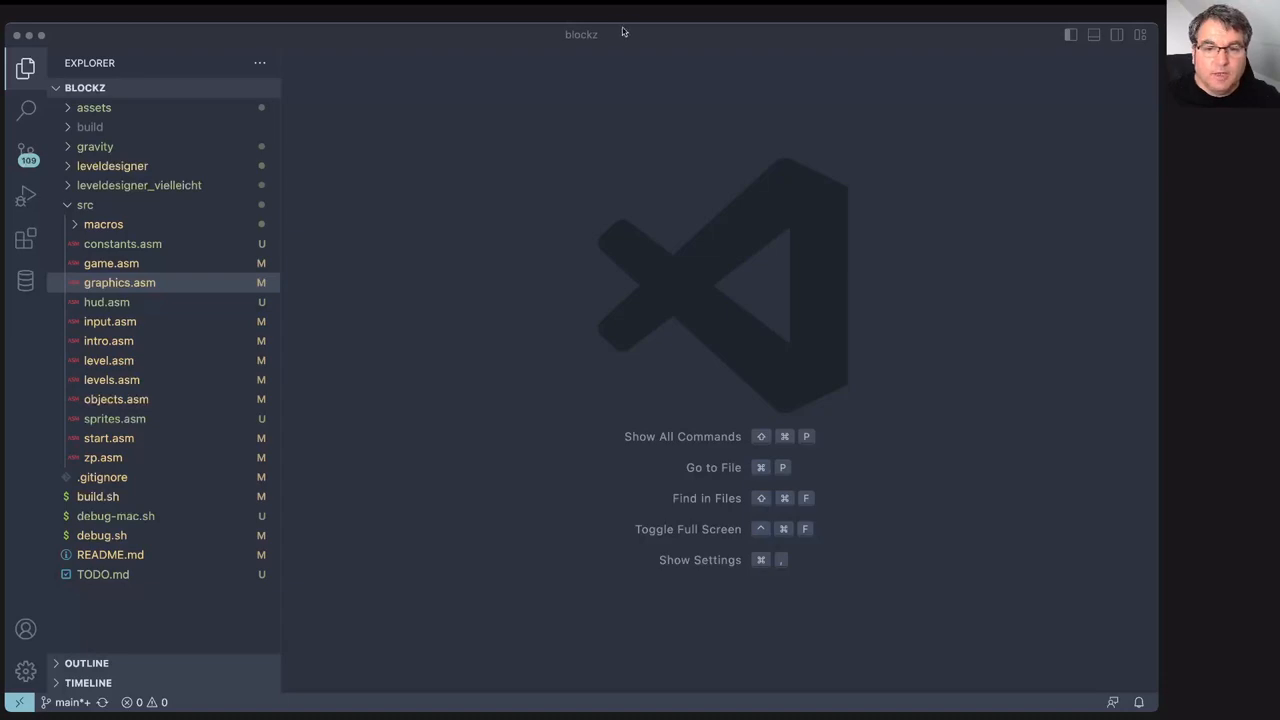
# - Switch to VS Code, open sprites.asm and select the sprite byte lines under the "D" pointer
pyautogui.click(622, 32)
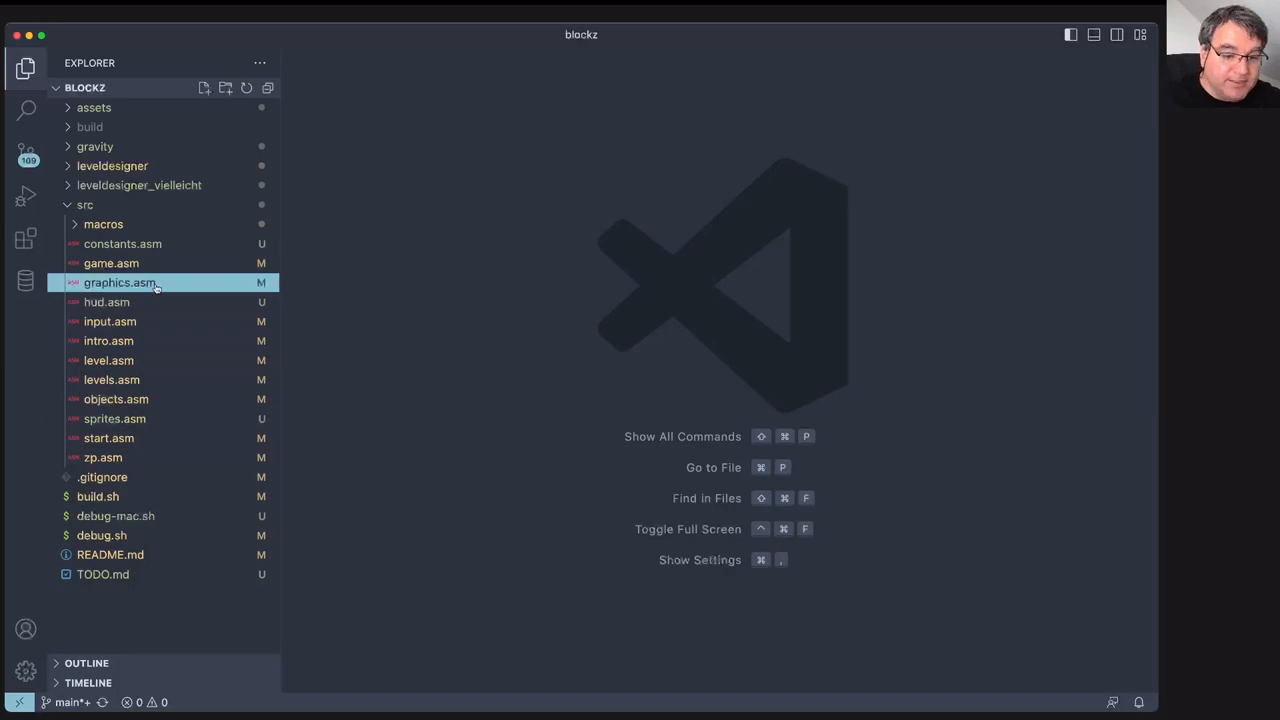
pyautogui.click(126, 424)
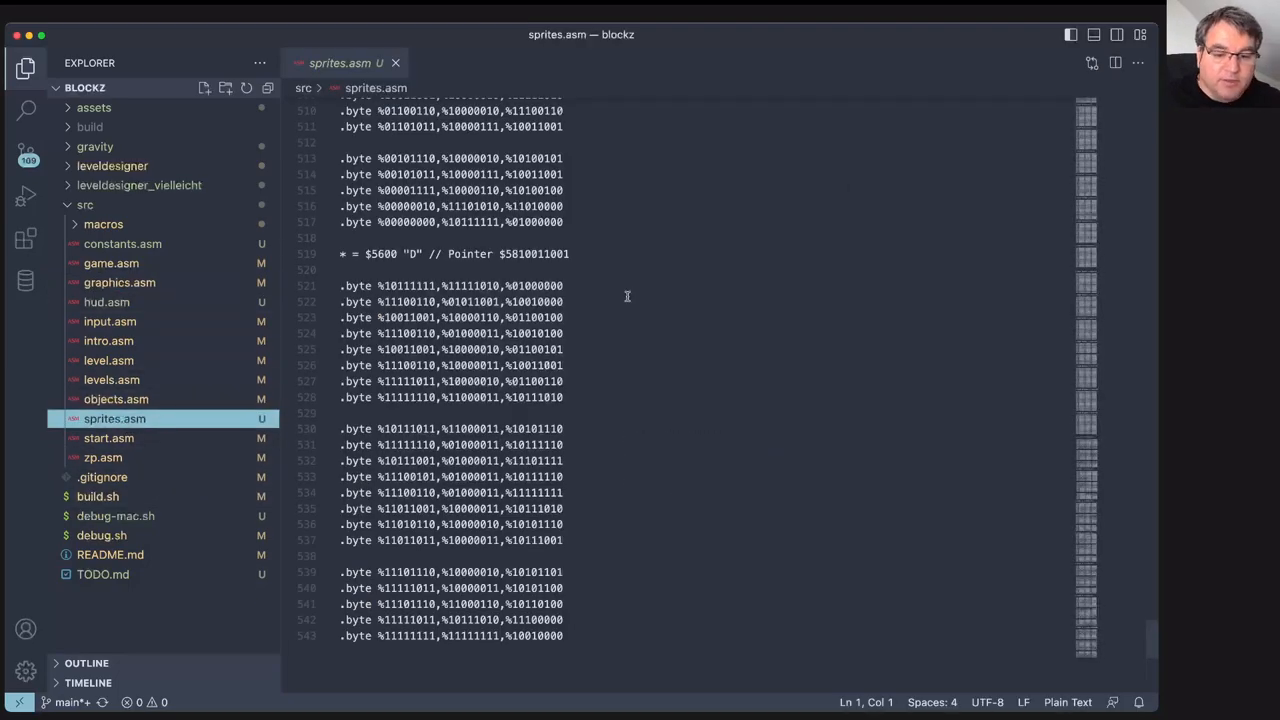
pyautogui.scroll(-10, 836, 281)
pyautogui.scroll(15, 836, 281)
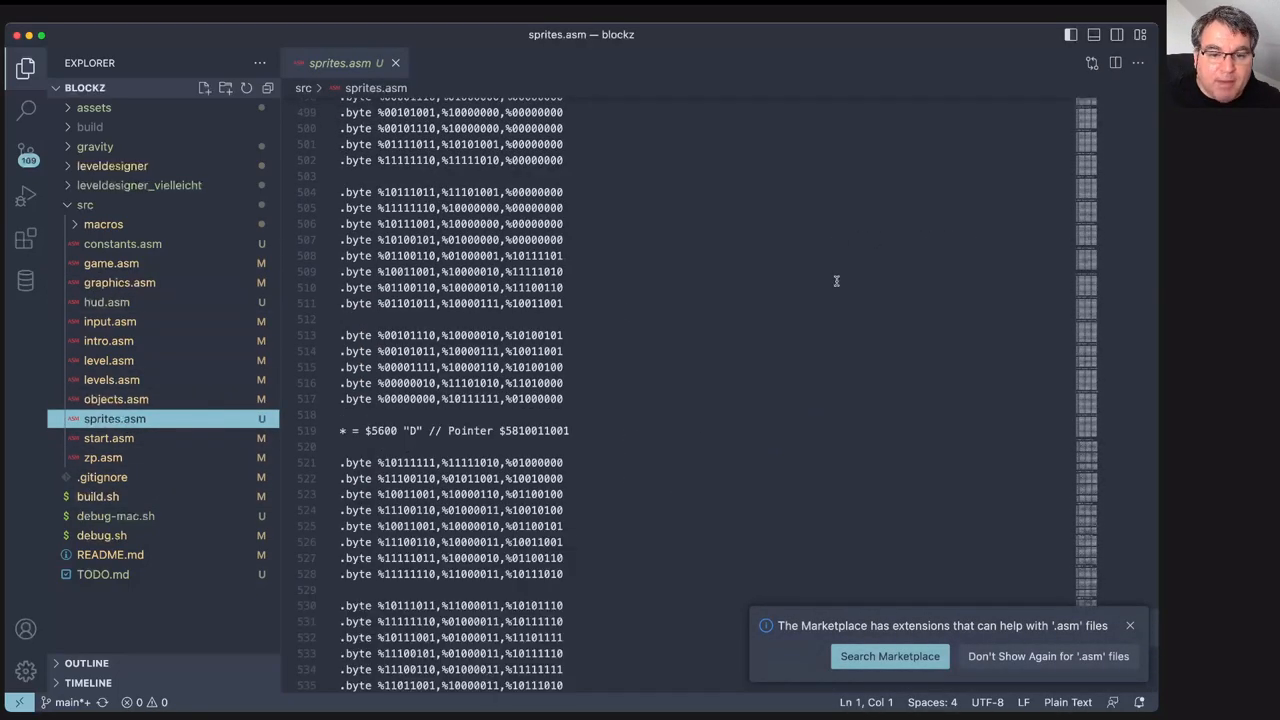
pyautogui.scroll(-5, 836, 281)
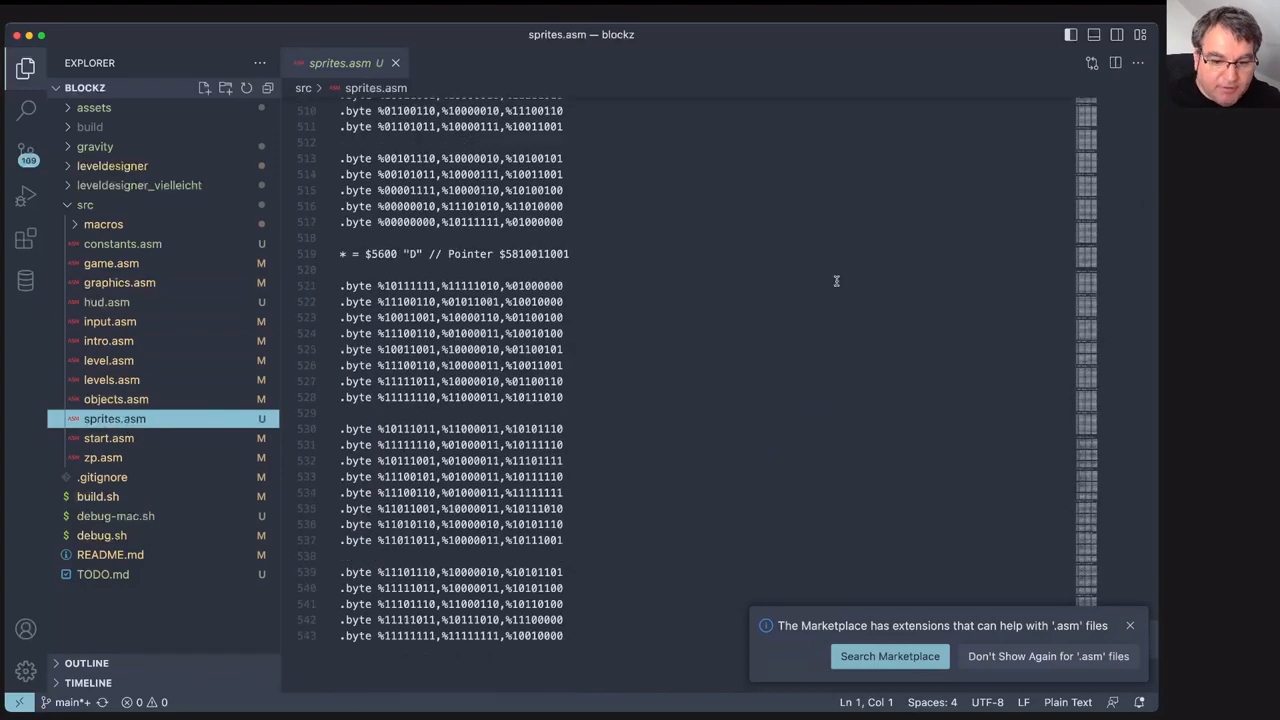
pyautogui.moveTo(342, 285); pyautogui.dragTo(594, 574)
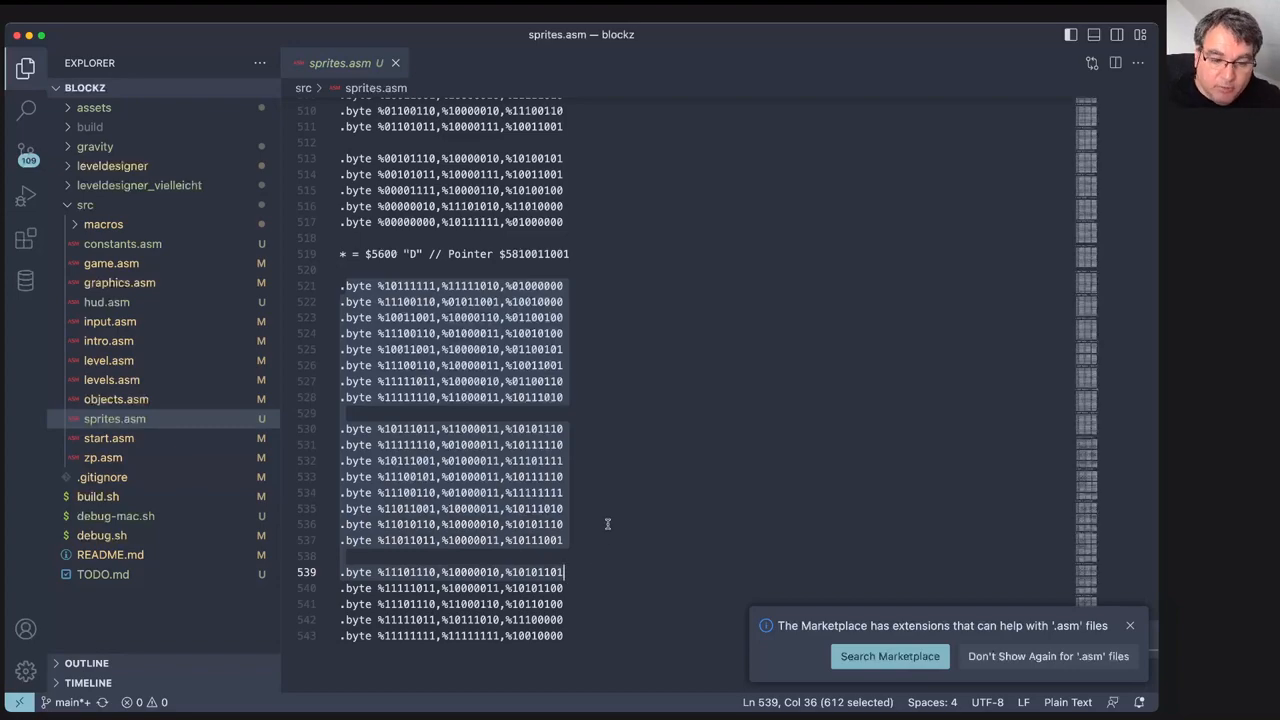
# - Open graphics.asm, locate the Grey1 tile definition, and select its block of byte data
pyautogui.click(137, 285)
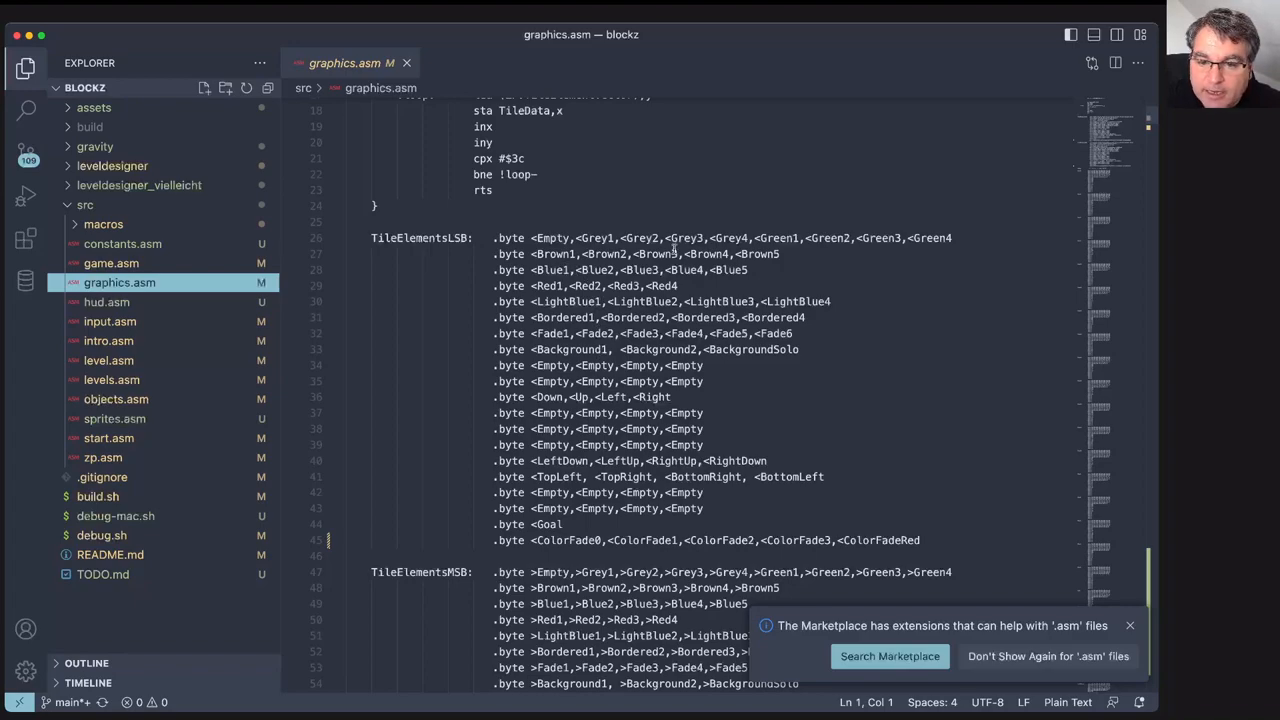
pyautogui.moveTo(576, 240); pyautogui.dragTo(616, 240)
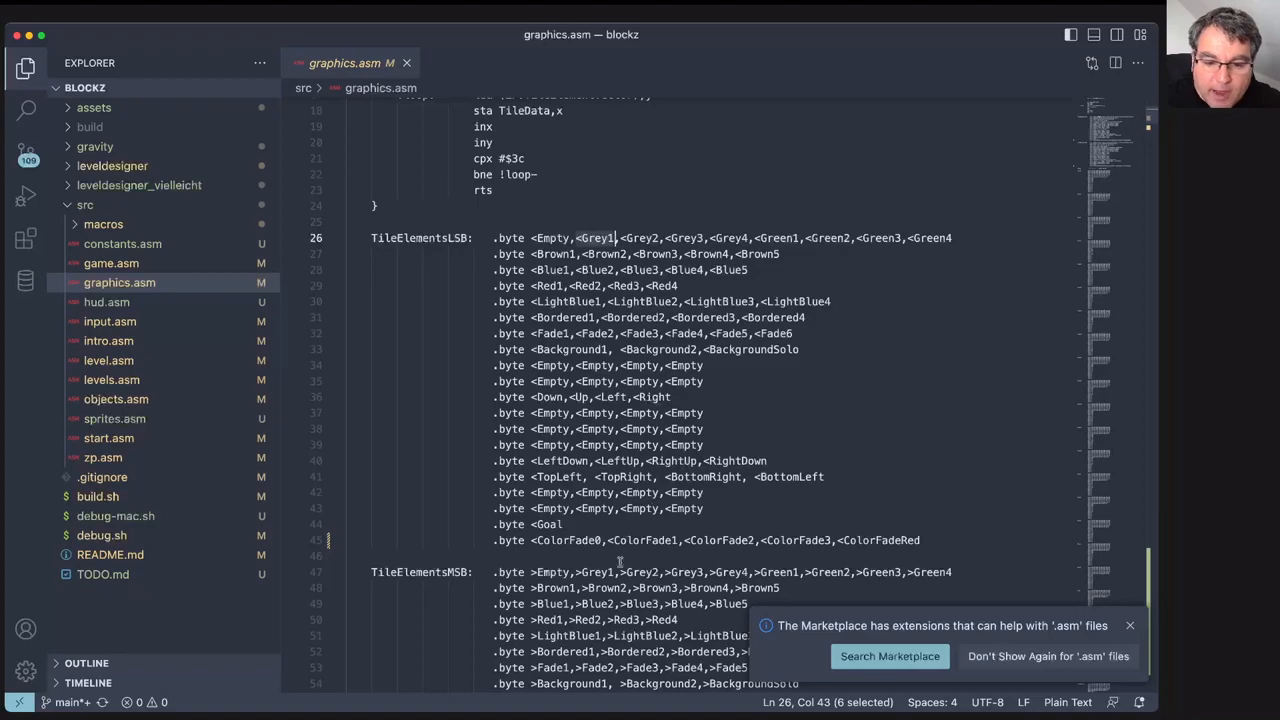
pyautogui.scroll(-10, 589, 530)
pyautogui.scroll(-4, 589, 528)
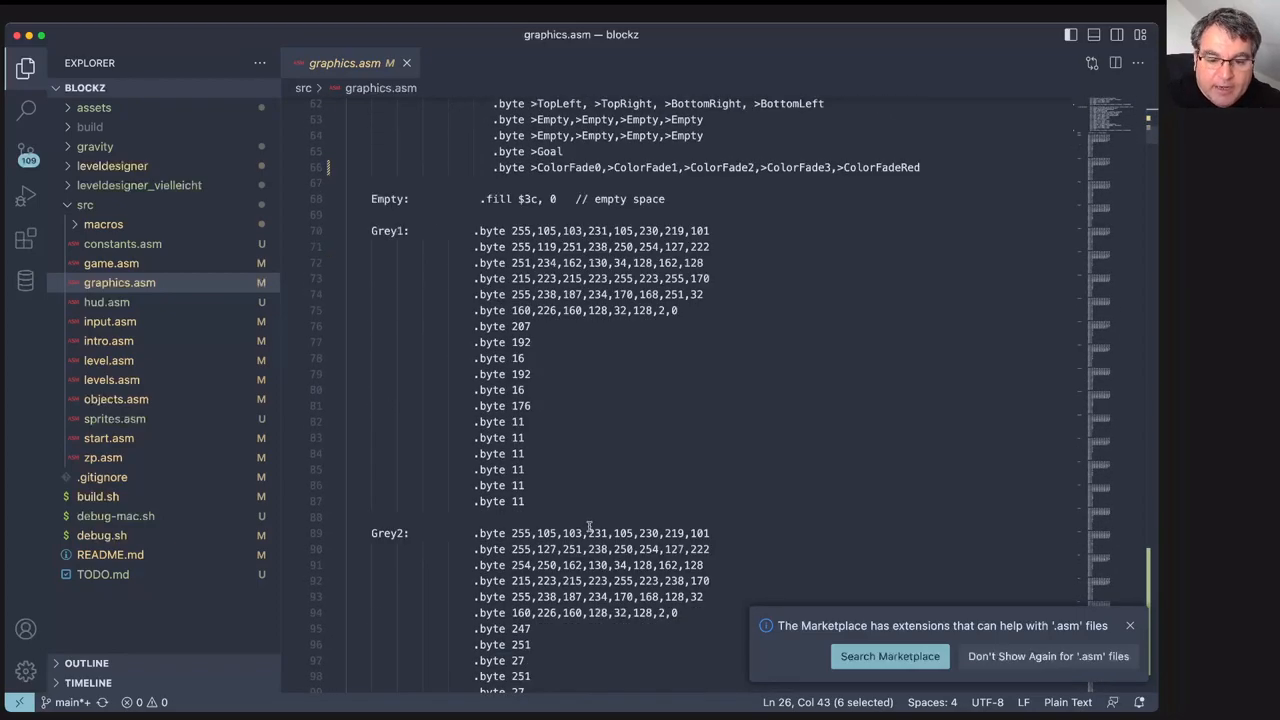
pyautogui.moveTo(366, 231); pyautogui.dragTo(404, 231)
pyautogui.moveTo(372, 533); pyautogui.dragTo(406, 533)
pyautogui.moveTo(474, 231); pyautogui.dragTo(662, 500)
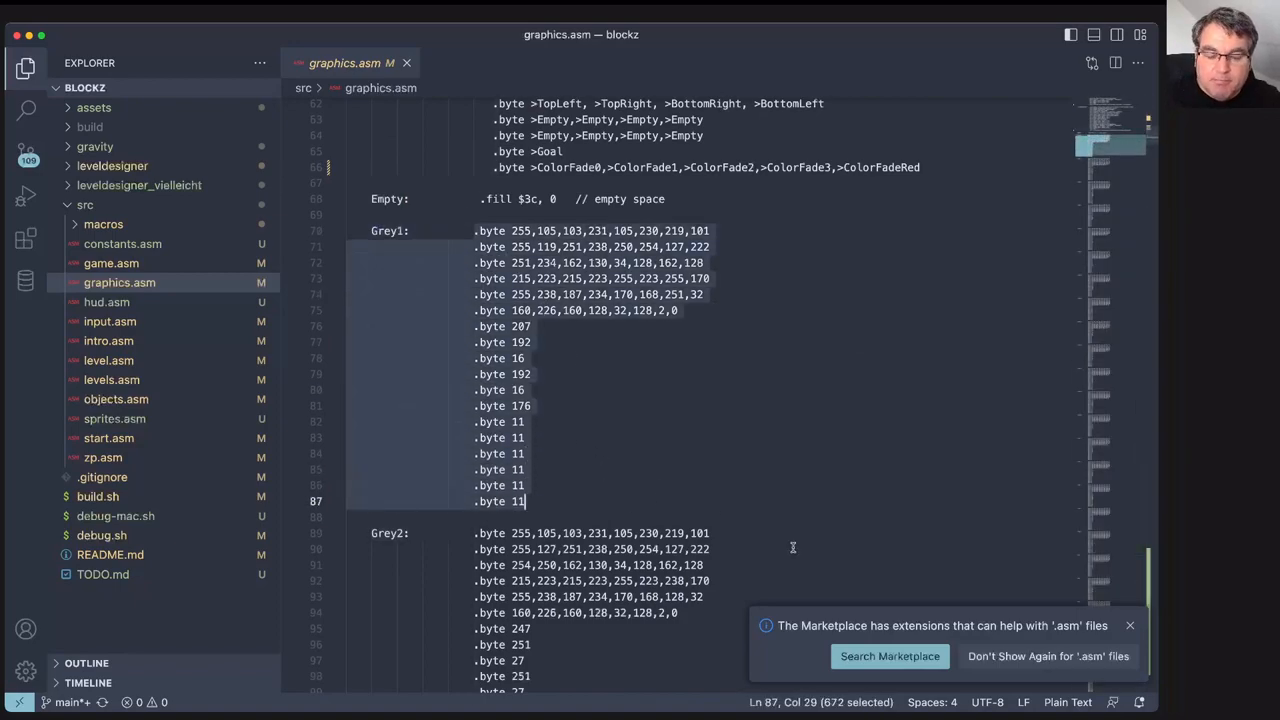